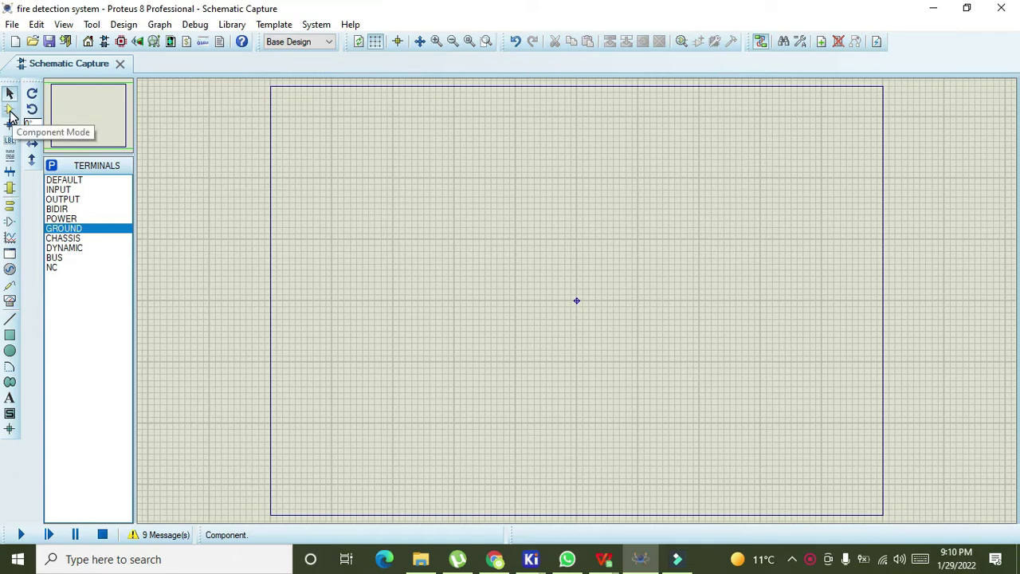
Step: Pick FLAME SENSOR from the device list and drop it on the sheet
{"action": "left_click_drag", "start_coordinate": [342, 229], "coordinate": [436, 364]}
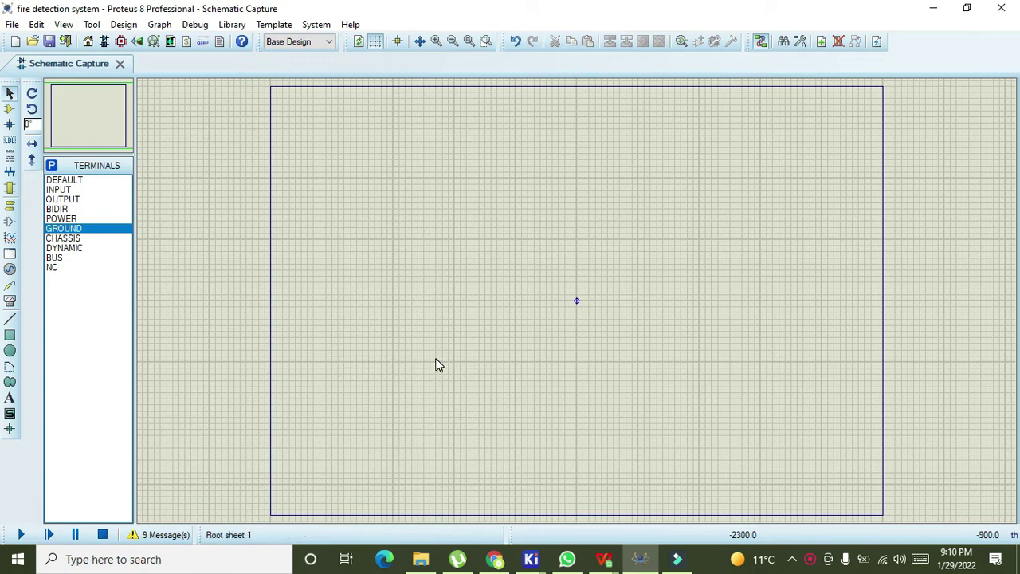
{"action": "left_click", "coordinate": [7, 112]}
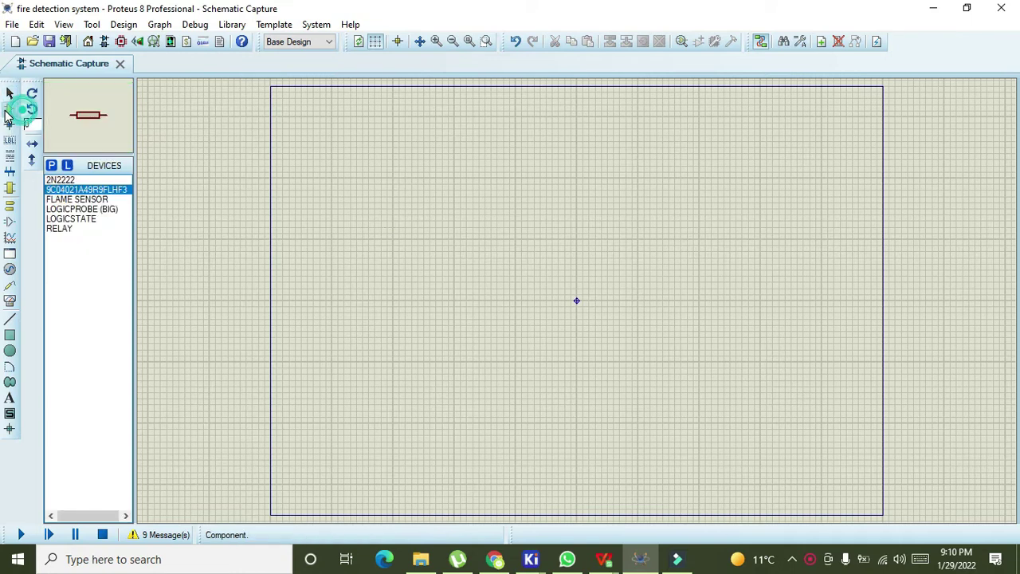
{"action": "left_click", "coordinate": [77, 199]}
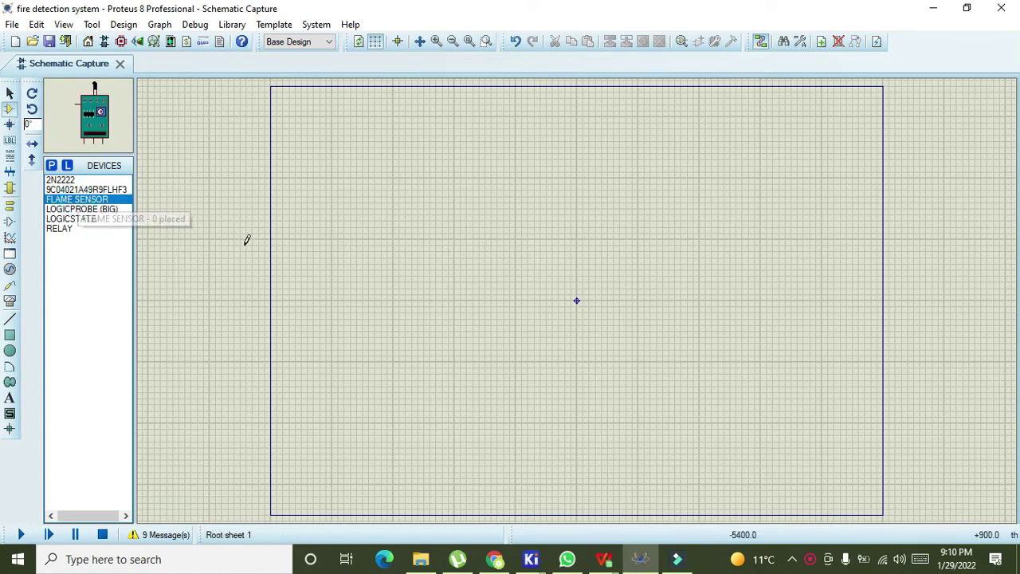
{"action": "left_click", "coordinate": [329, 257]}
{"action": "left_click", "coordinate": [462, 287]}
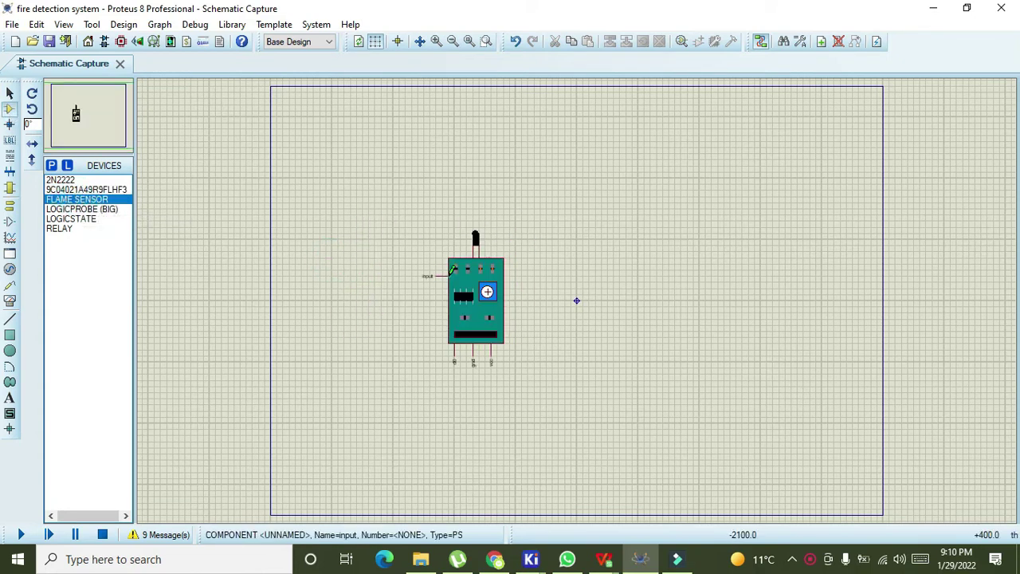
{"action": "left_click", "coordinate": [462, 279]}
{"action": "left_click_drag", "start_coordinate": [462, 279], "coordinate": [406, 274]}
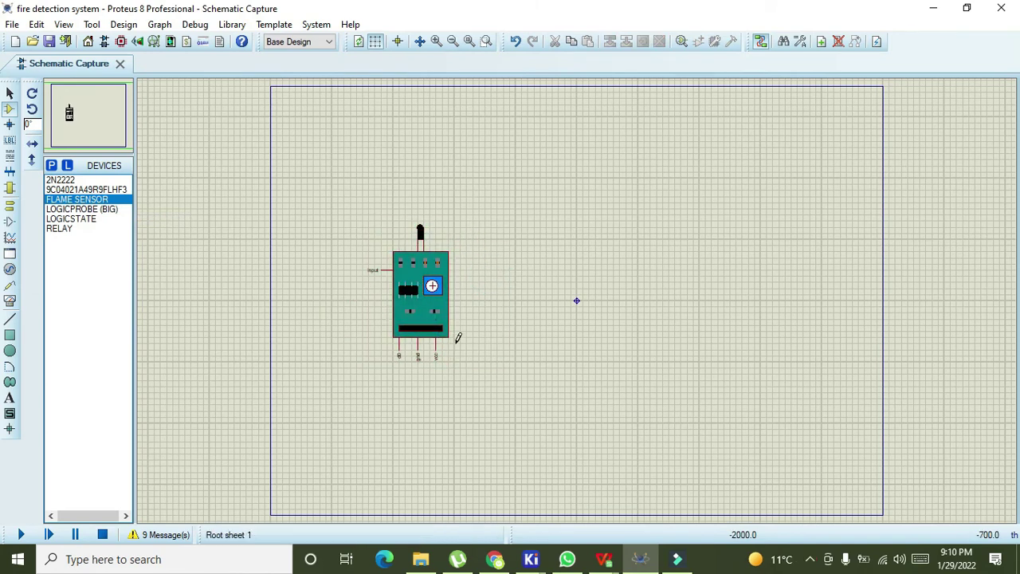
Step: Shift the placed flame sensor further to the left side of the sheet
{"action": "left_click", "coordinate": [424, 287]}
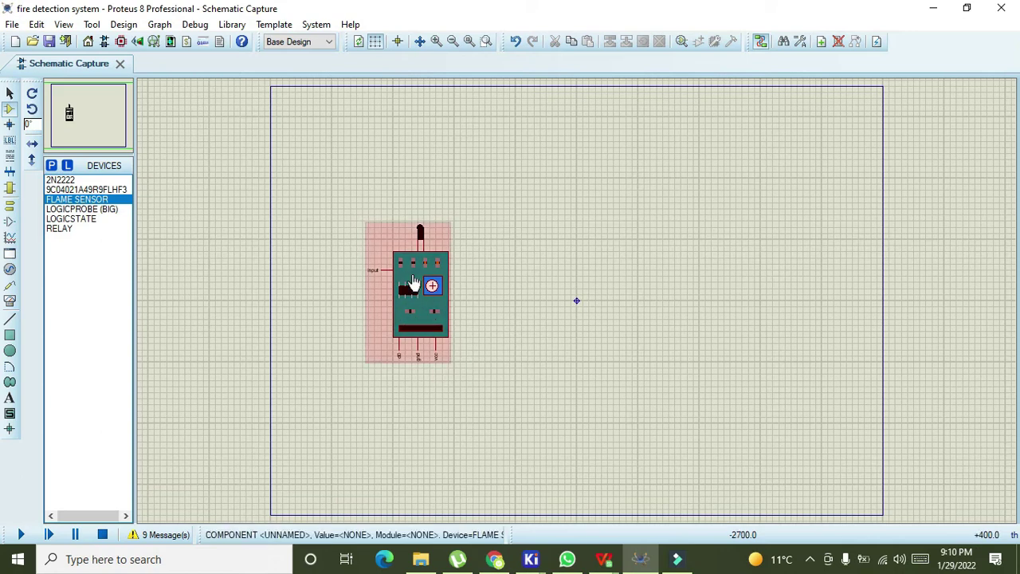
{"action": "left_click", "coordinate": [411, 287]}
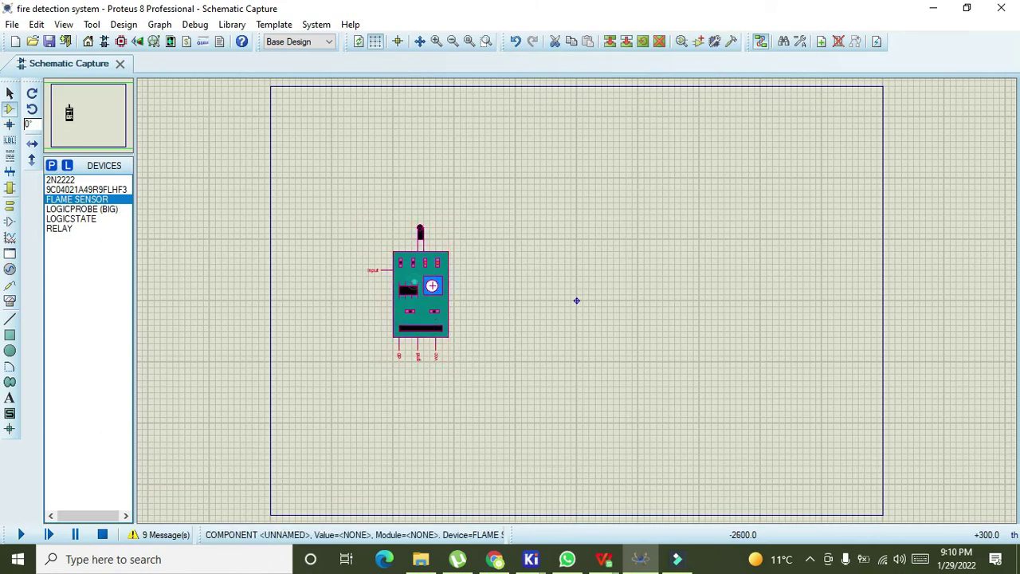
{"action": "left_click", "coordinate": [471, 265]}
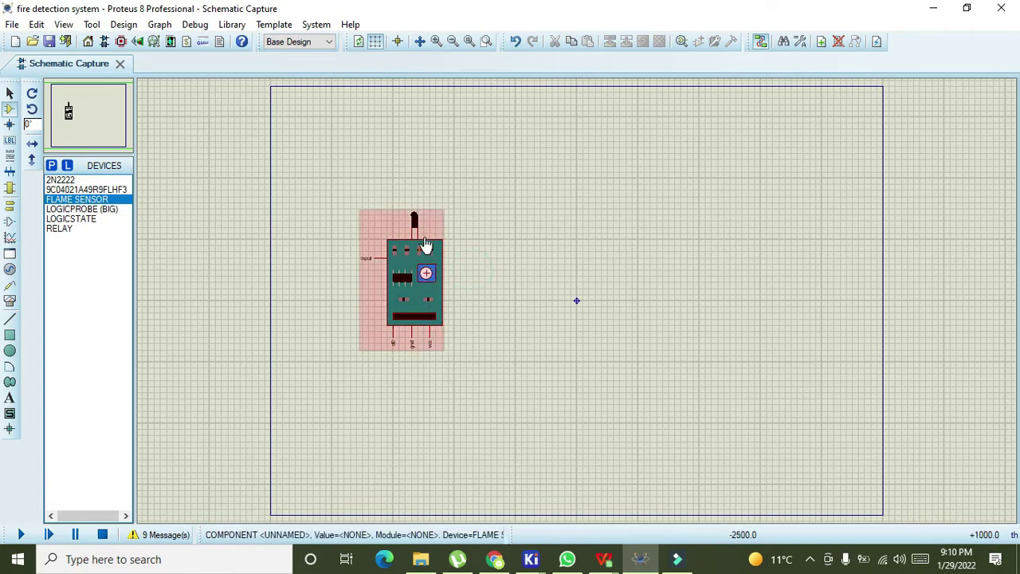
{"action": "left_click", "coordinate": [528, 244]}
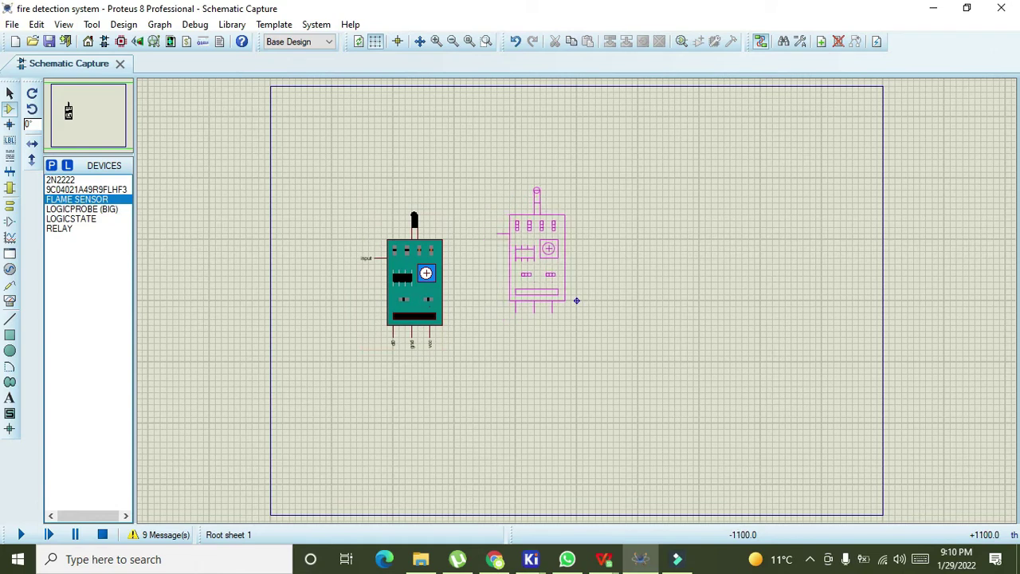
{"action": "key", "text": "Escape"}
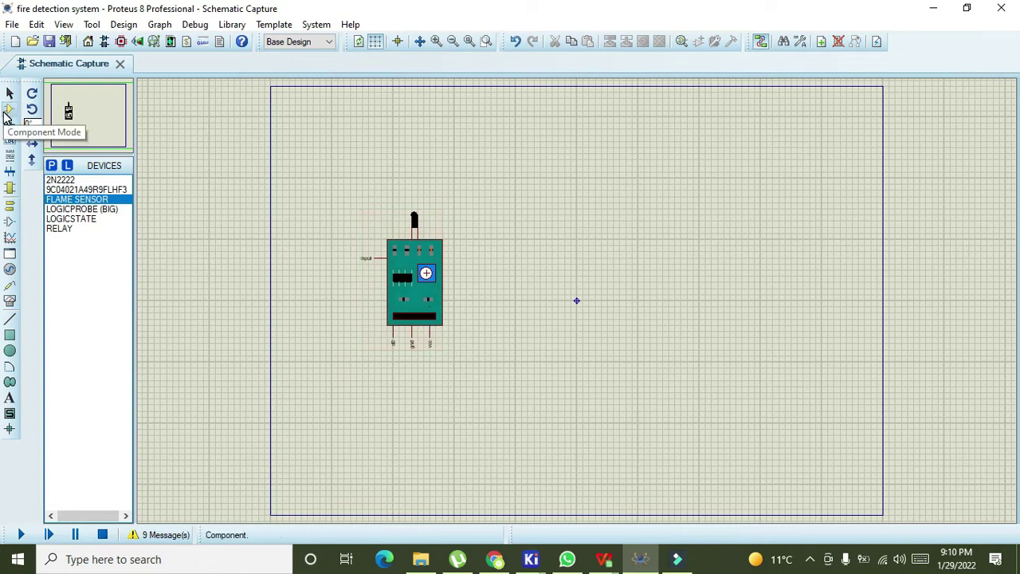
{"action": "left_click", "coordinate": [413, 269]}
{"action": "left_click_drag", "start_coordinate": [414, 269], "coordinate": [376, 269]}
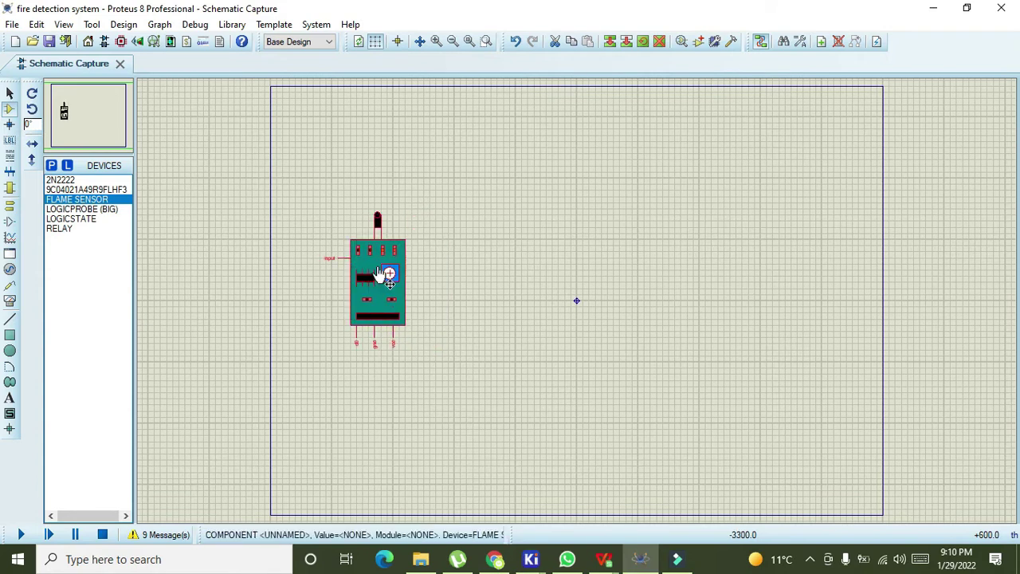
{"action": "left_click", "coordinate": [550, 337]}
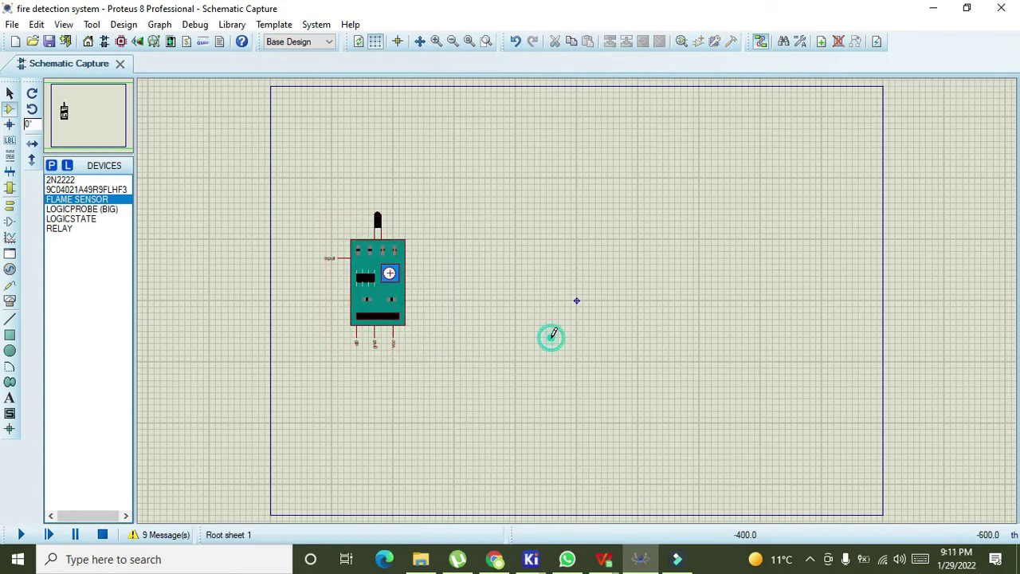
{"action": "left_click", "coordinate": [356, 322]}
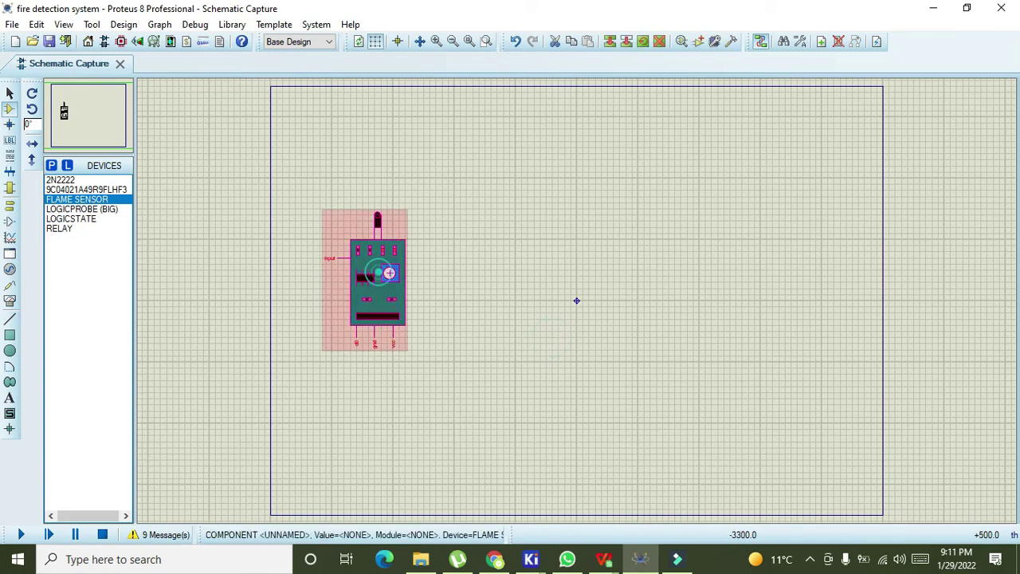
{"action": "left_click_drag", "start_coordinate": [356, 323], "coordinate": [319, 323]}
{"action": "left_click", "coordinate": [462, 268]}
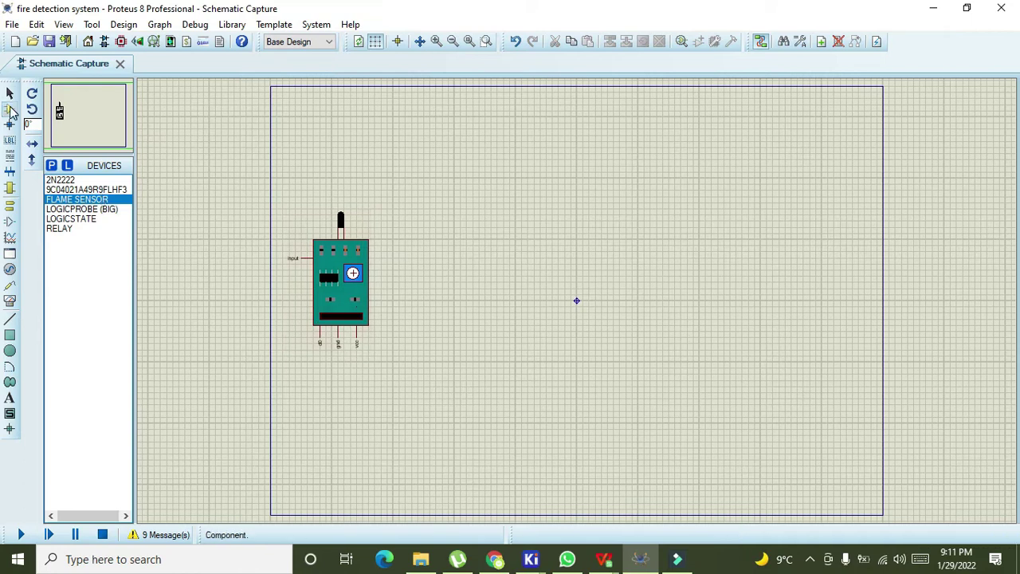
Step: Search the library for 'logic state' and add LOGICSTATE to the device list
{"action": "left_click", "coordinate": [51, 165]}
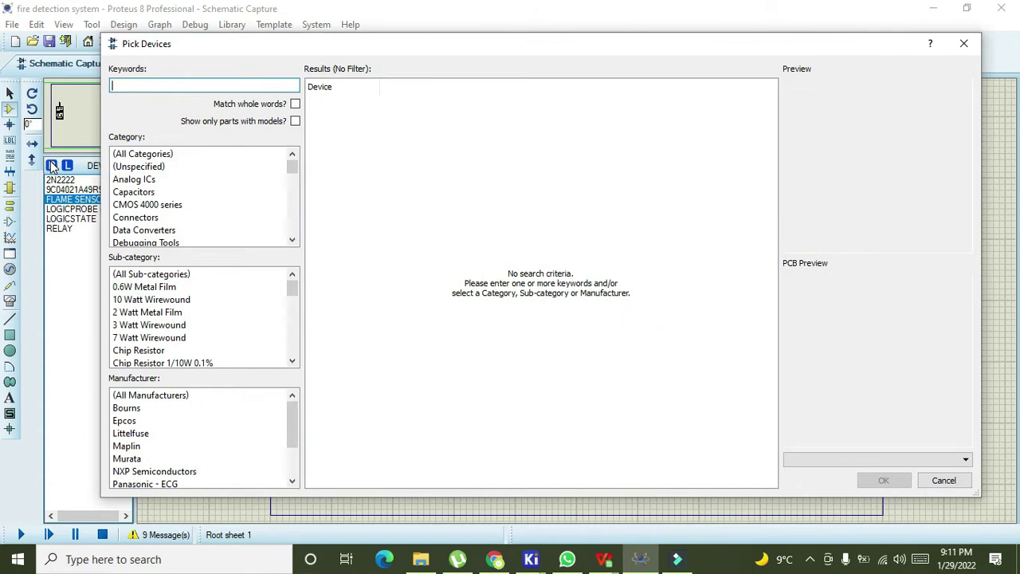
{"action": "type", "text": "lo"}
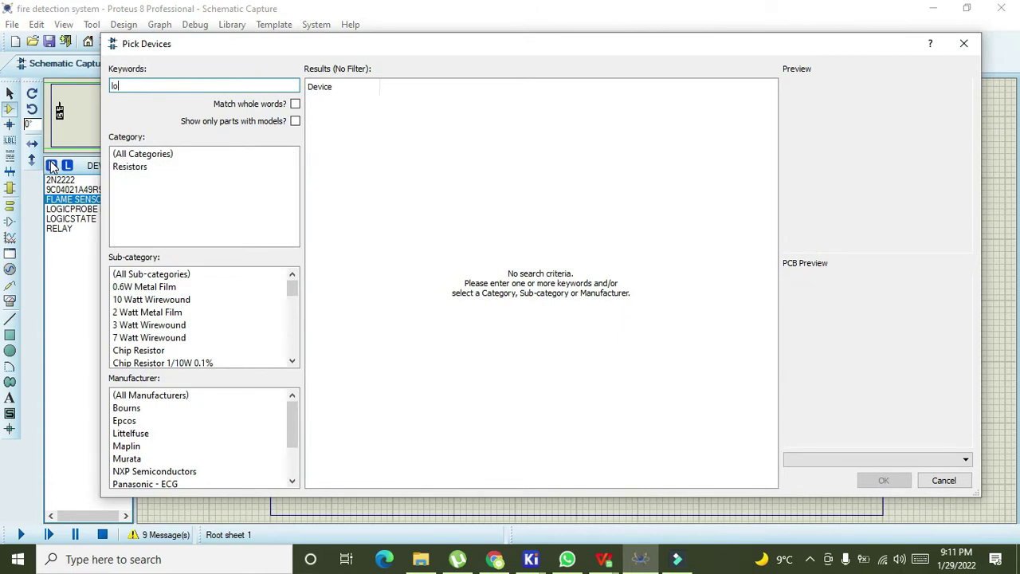
{"action": "type", "text": "gic state"}
{"action": "key", "text": "BackSpace"}
{"action": "key", "text": "BackSpace"}
{"action": "type", "text": "te"}
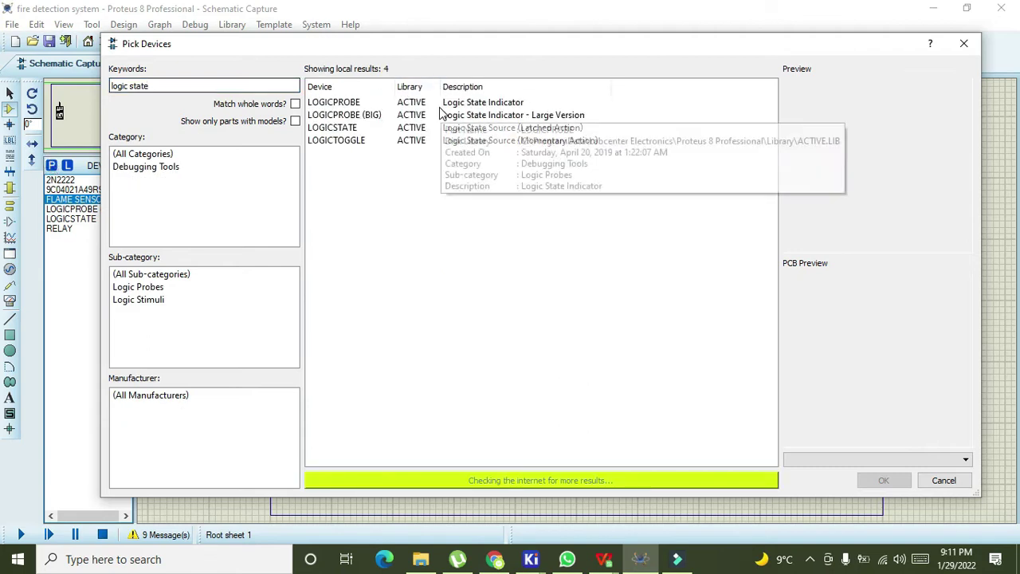
{"action": "left_click", "coordinate": [422, 127]}
{"action": "left_click", "coordinate": [883, 480]}
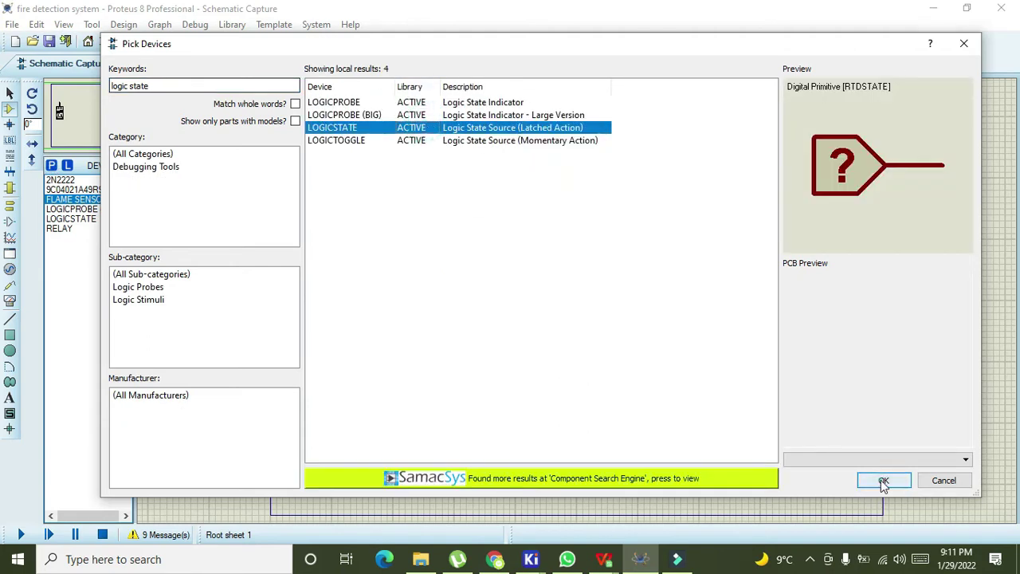
Step: Place the logic state left of the sensor and wire it to the sensor's input pin
{"action": "left_click", "coordinate": [217, 264]}
{"action": "left_click", "coordinate": [219, 260]}
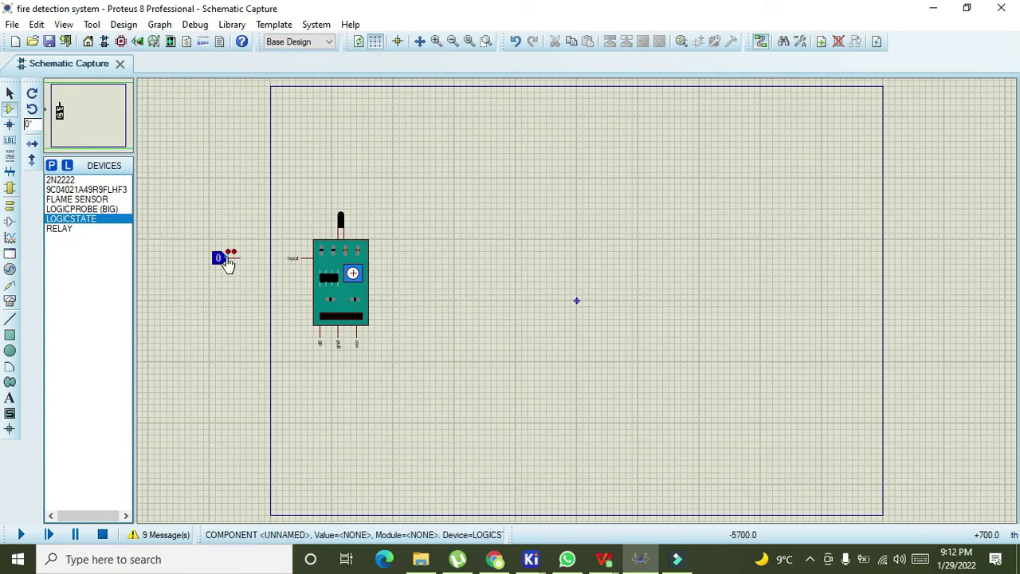
{"action": "left_click", "coordinate": [244, 257]}
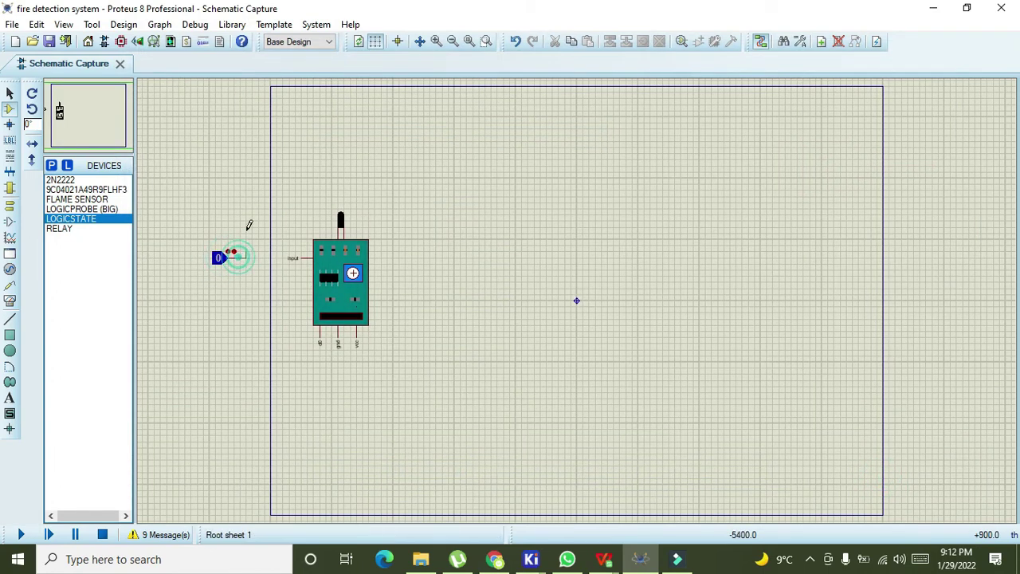
{"action": "left_click", "coordinate": [306, 232]}
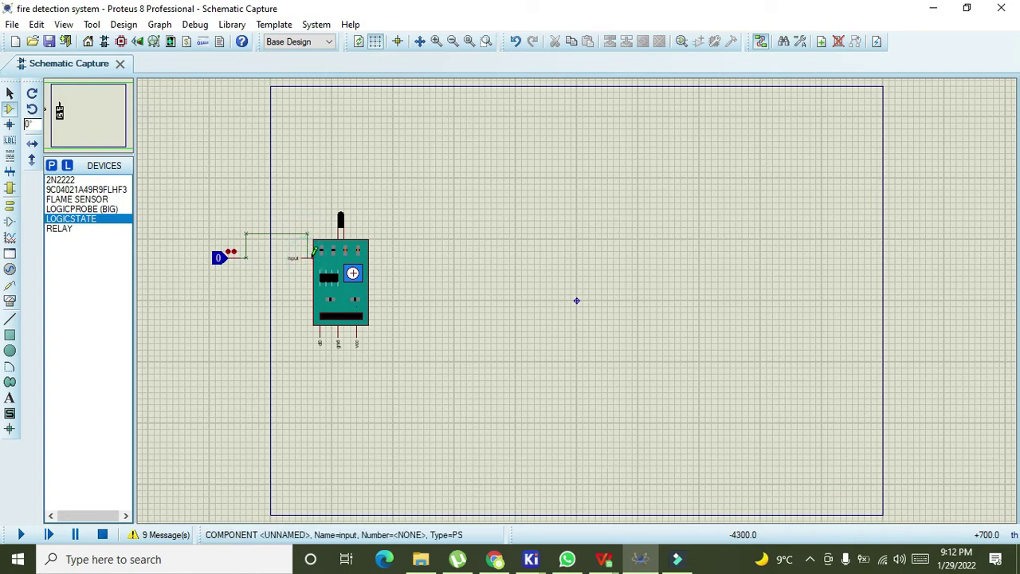
{"action": "left_click", "coordinate": [317, 252]}
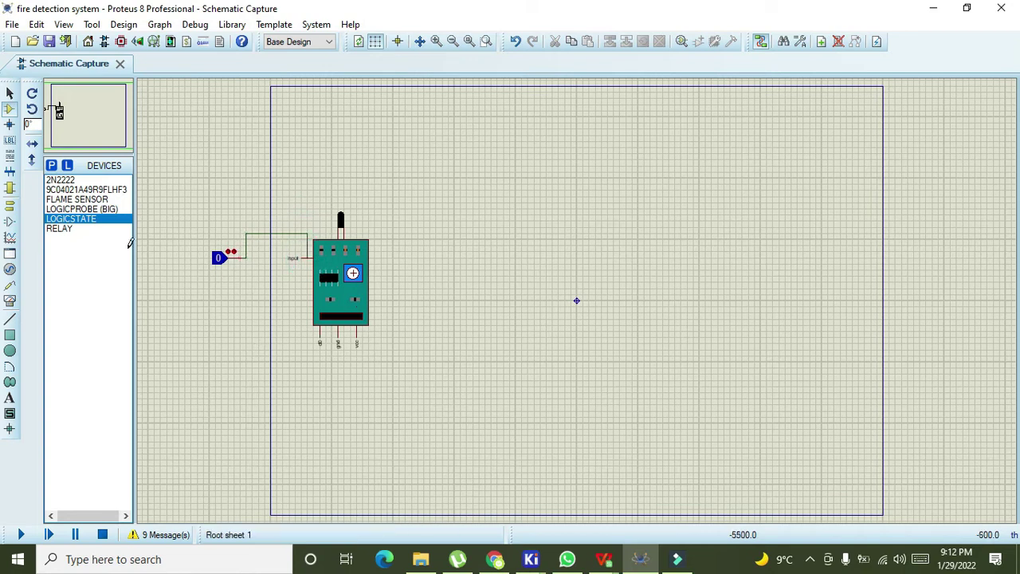
Step: Search the library and add LOGICPROBE to the device list
{"action": "left_click", "coordinate": [9, 93]}
{"action": "left_click", "coordinate": [164, 173]}
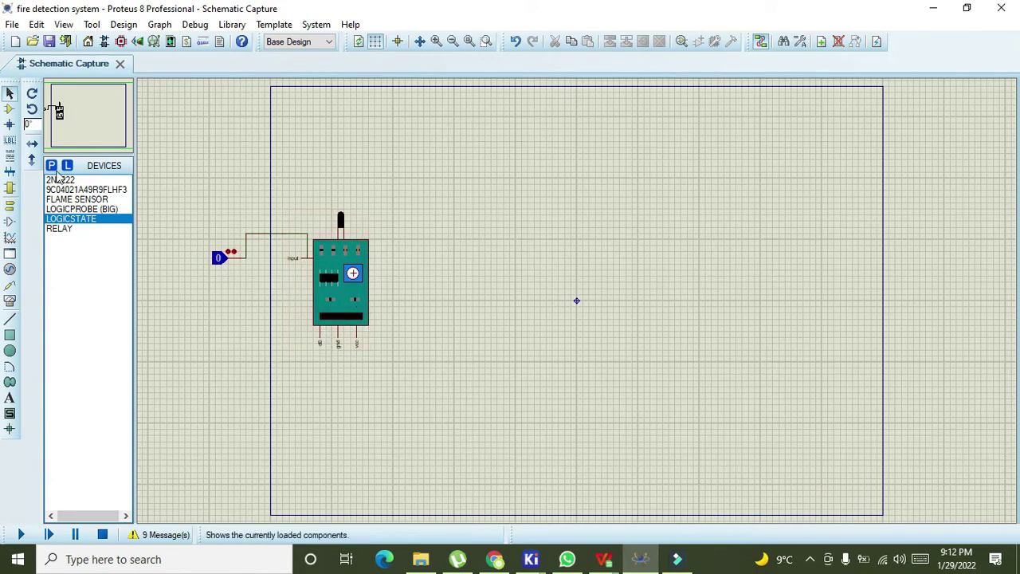
{"action": "left_click", "coordinate": [11, 110]}
{"action": "left_click", "coordinate": [51, 166]}
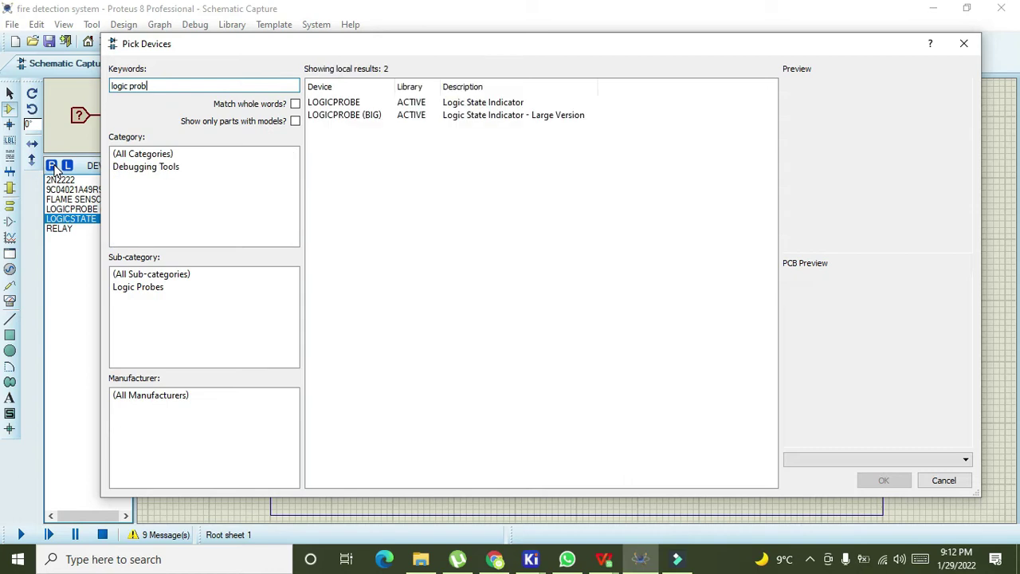
{"action": "type", "text": "l"}
{"action": "left_click", "coordinate": [335, 102]}
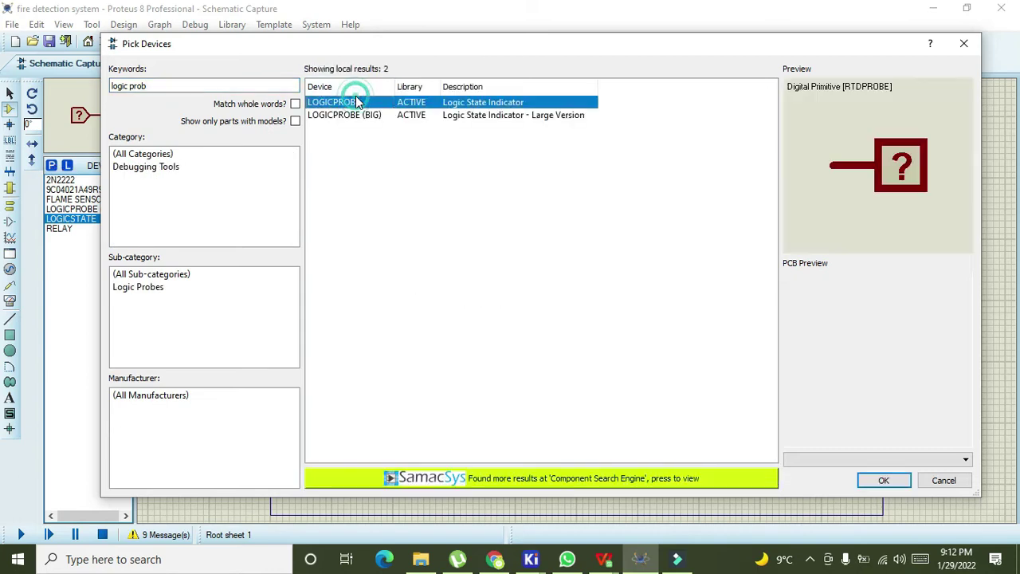
{"action": "left_click", "coordinate": [883, 479]}
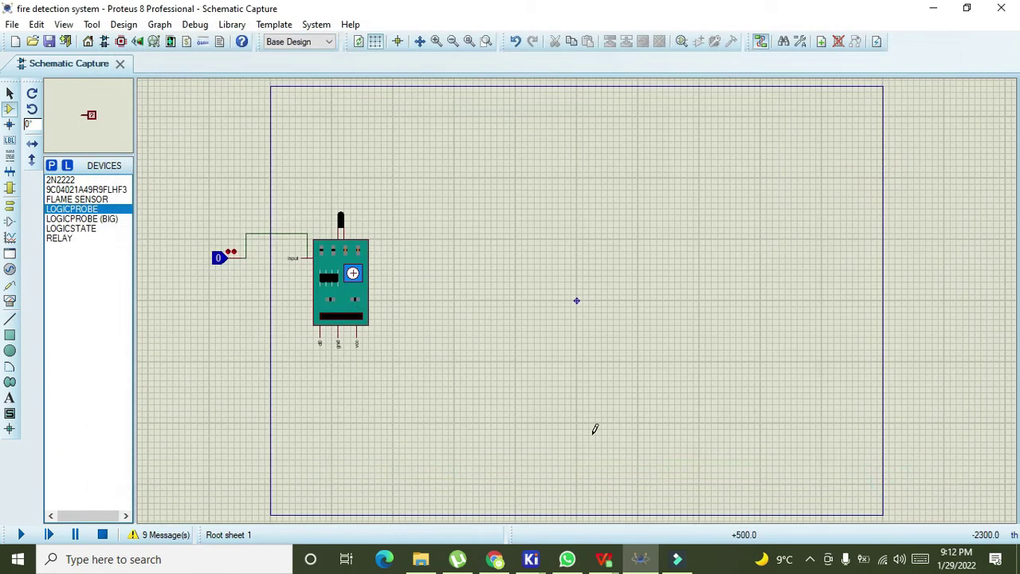
Step: Place the big logic probe below the sensor and wire it to the sensor's output pin
{"action": "left_click", "coordinate": [374, 356]}
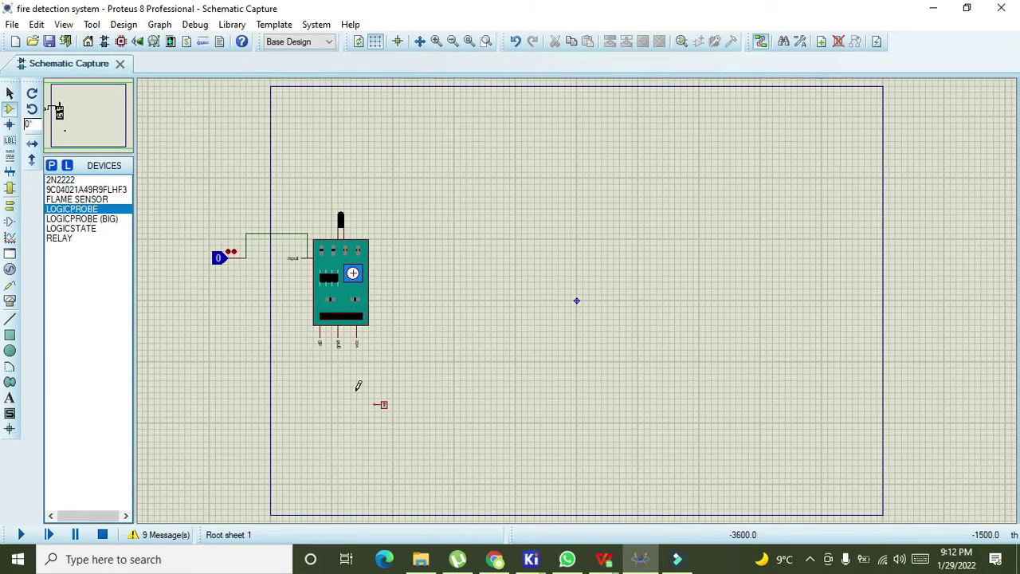
{"action": "left_click_drag", "start_coordinate": [354, 390], "coordinate": [433, 433]}
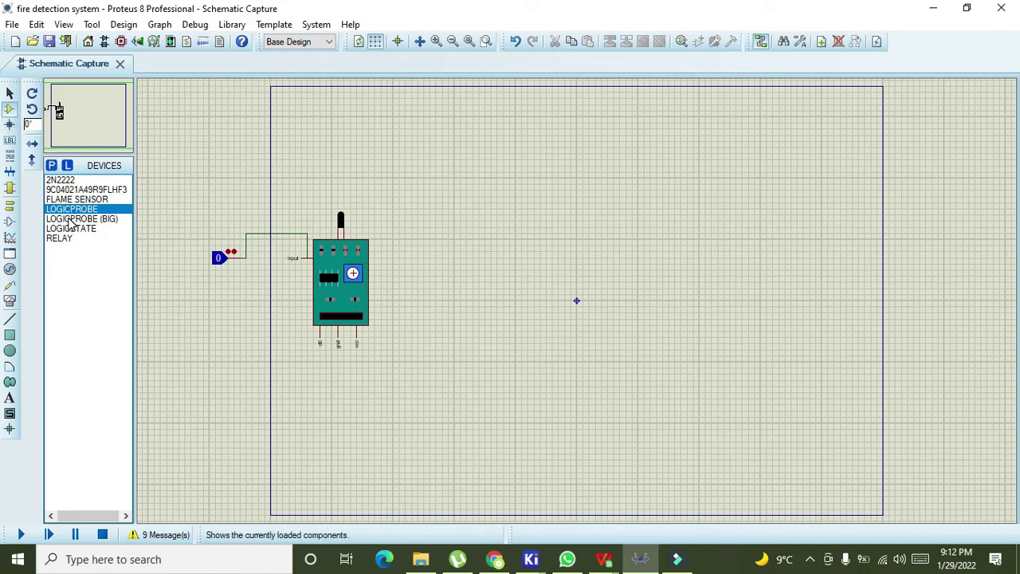
{"action": "left_click", "coordinate": [69, 220]}
{"action": "left_click", "coordinate": [385, 375]}
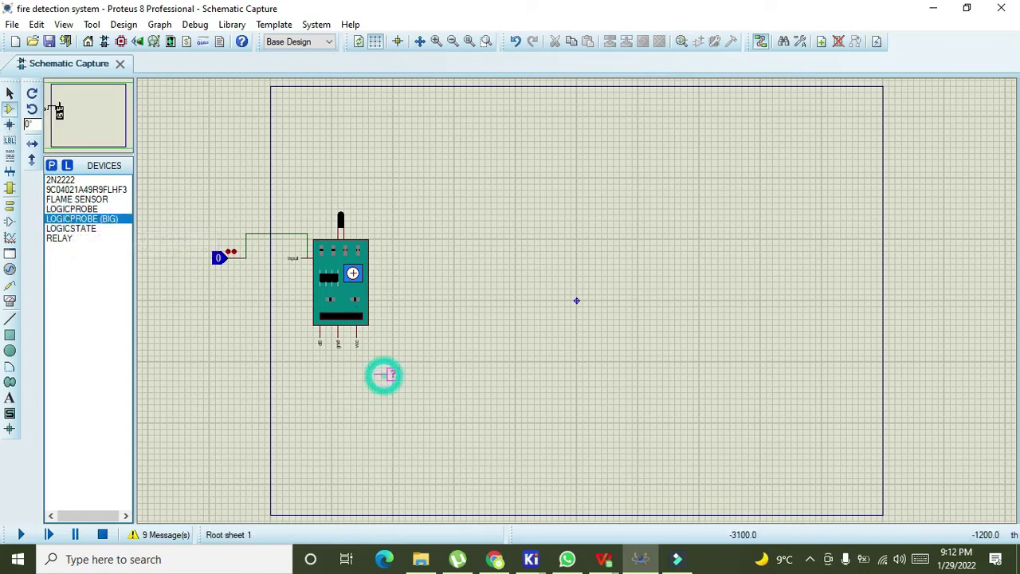
{"action": "left_click", "coordinate": [375, 405]}
{"action": "left_click", "coordinate": [360, 404]}
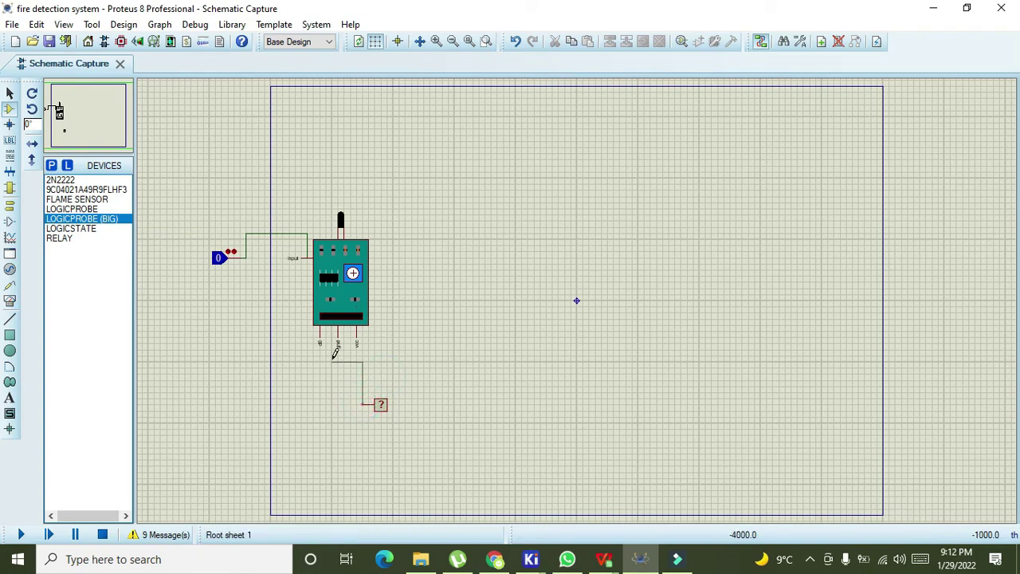
{"action": "left_click", "coordinate": [324, 403]}
{"action": "left_click", "coordinate": [324, 348]}
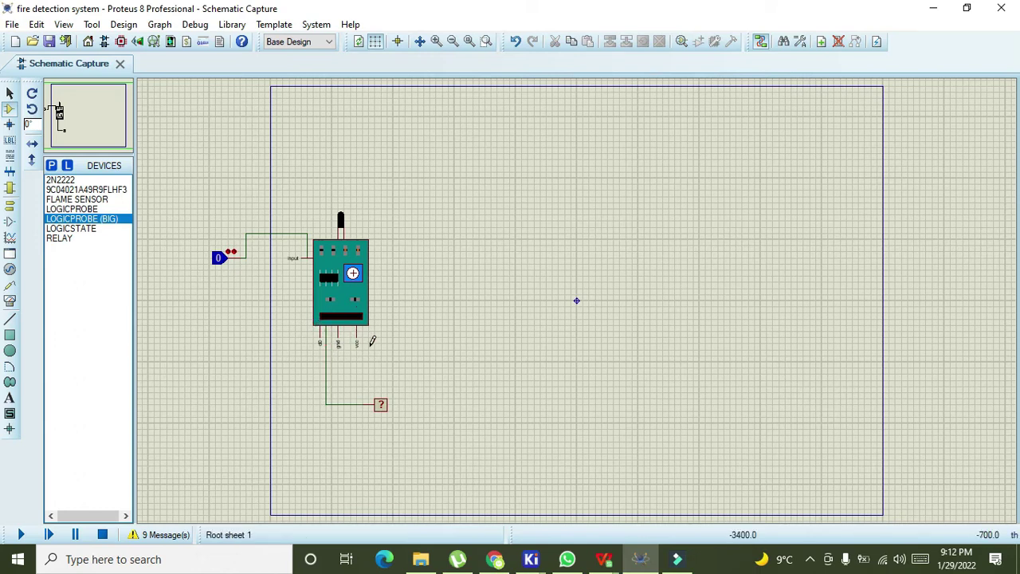
Step: Place a GROUND terminal below the flame sensor
{"action": "left_click", "coordinate": [11, 220]}
{"action": "left_click", "coordinate": [10, 205]}
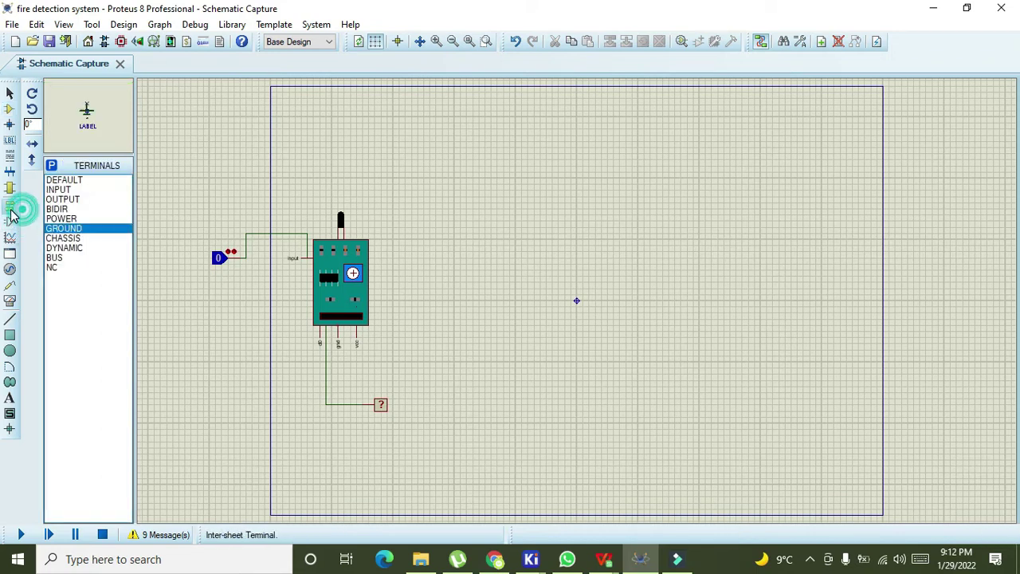
{"action": "left_click", "coordinate": [68, 228]}
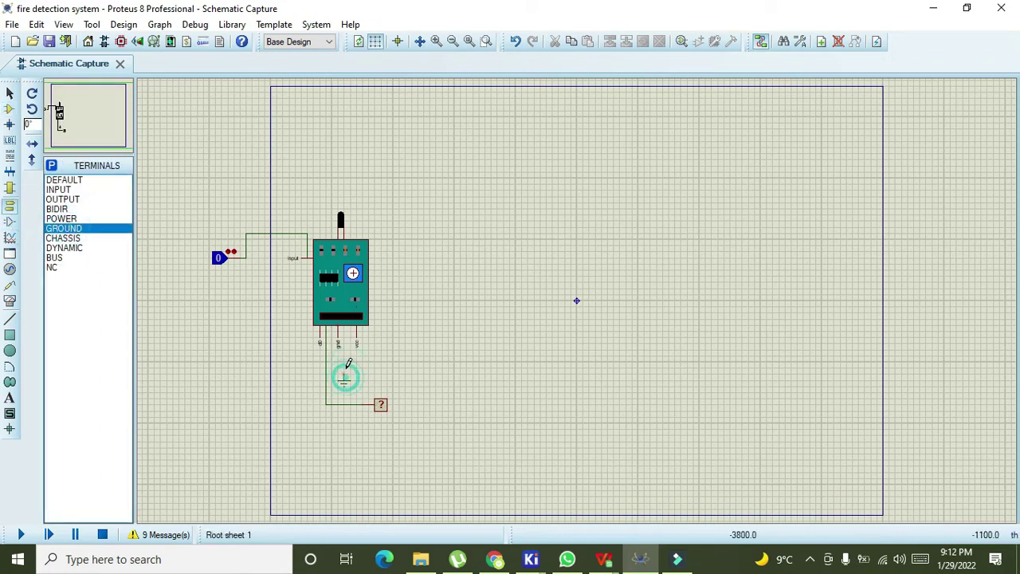
{"action": "left_click", "coordinate": [344, 376]}
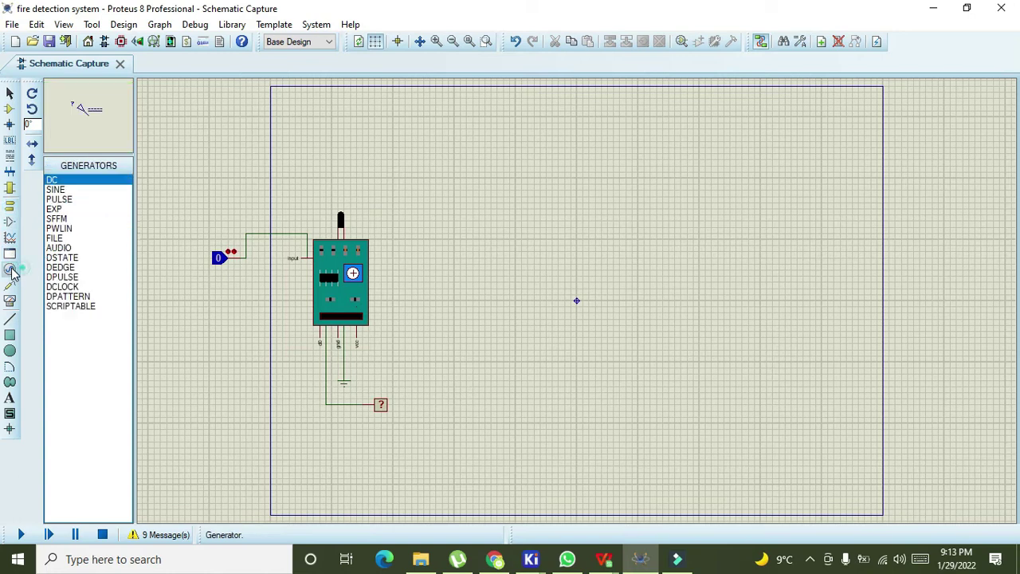
Step: Place a DC generator right of the sensor and wire it to the vcc pin
{"action": "left_click", "coordinate": [80, 182]}
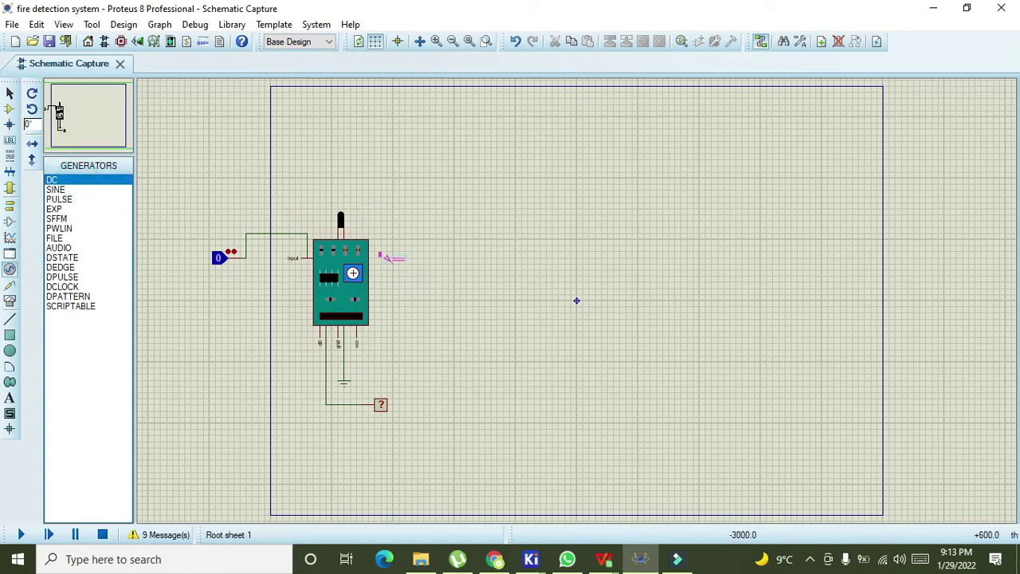
{"action": "left_click", "coordinate": [390, 258]}
{"action": "left_click", "coordinate": [392, 261]}
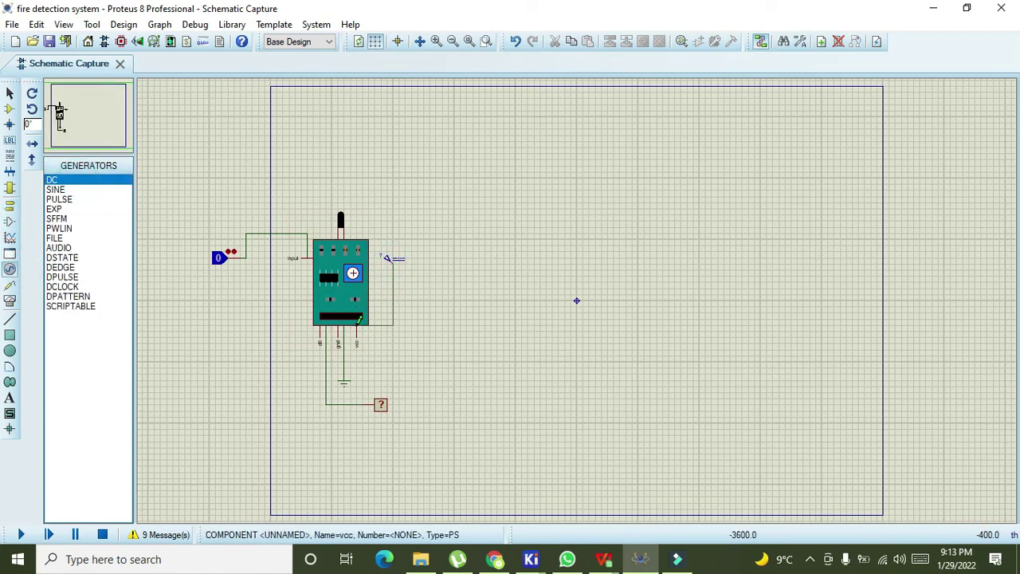
{"action": "left_click", "coordinate": [357, 322]}
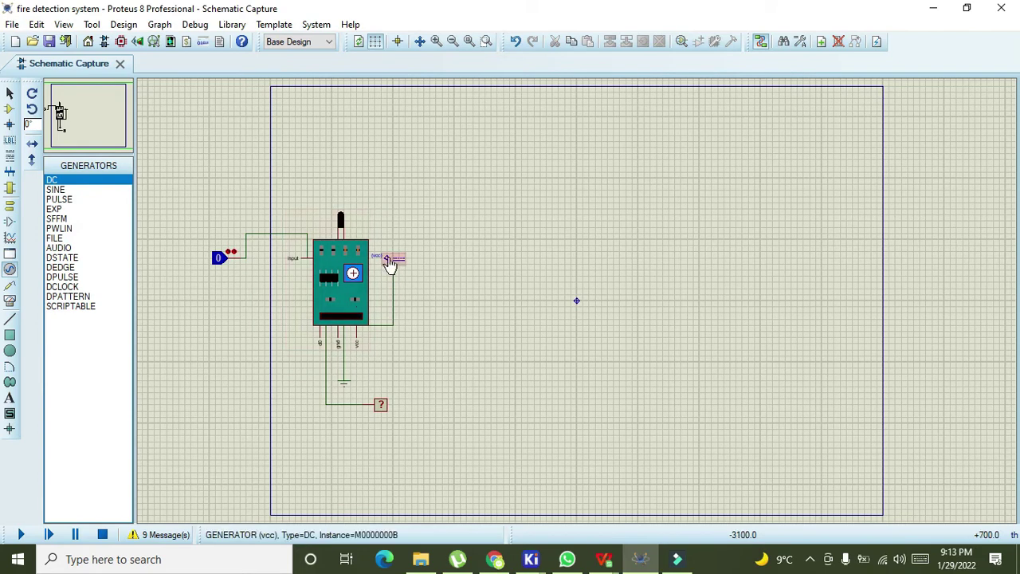
Step: Set the DC generator's voltage to 5 V
{"action": "double_click", "coordinate": [389, 263]}
{"action": "double_click", "coordinate": [604, 118]}
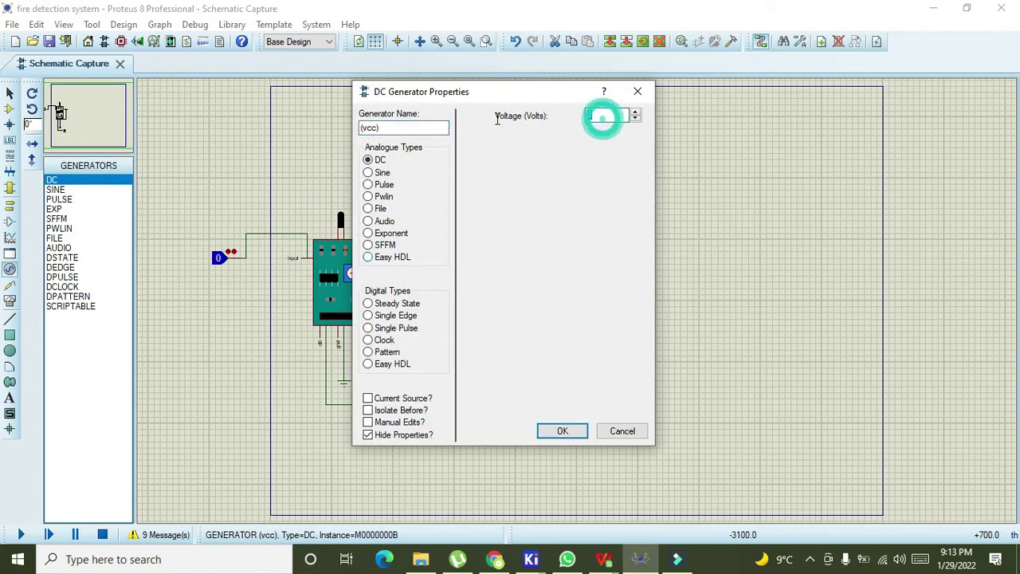
{"action": "type", "text": "5"}
{"action": "left_click", "coordinate": [556, 434]}
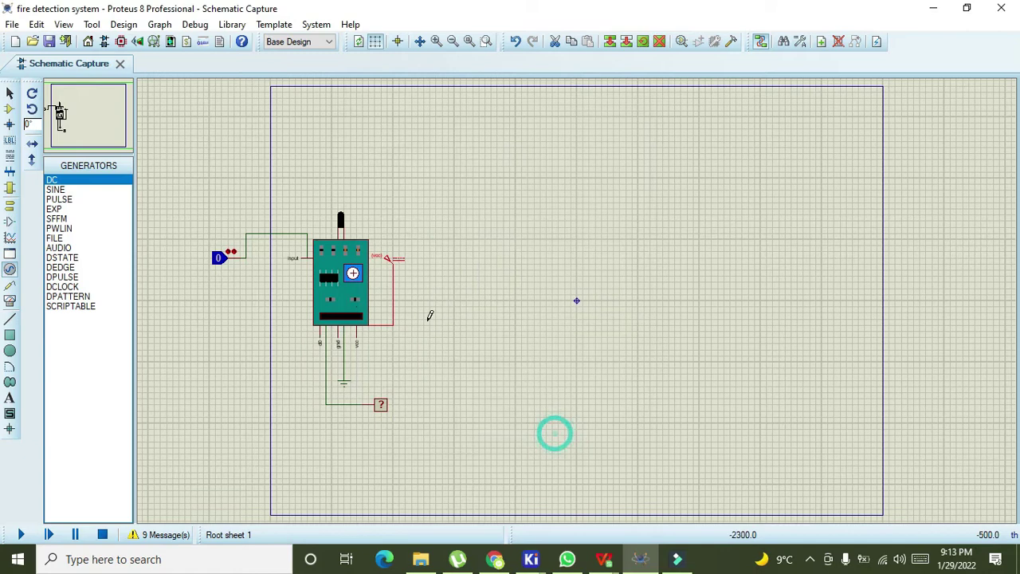
Step: Box-select the vcc generator and move it up and to the right
{"action": "left_click", "coordinate": [10, 92]}
{"action": "left_click", "coordinate": [228, 146]}
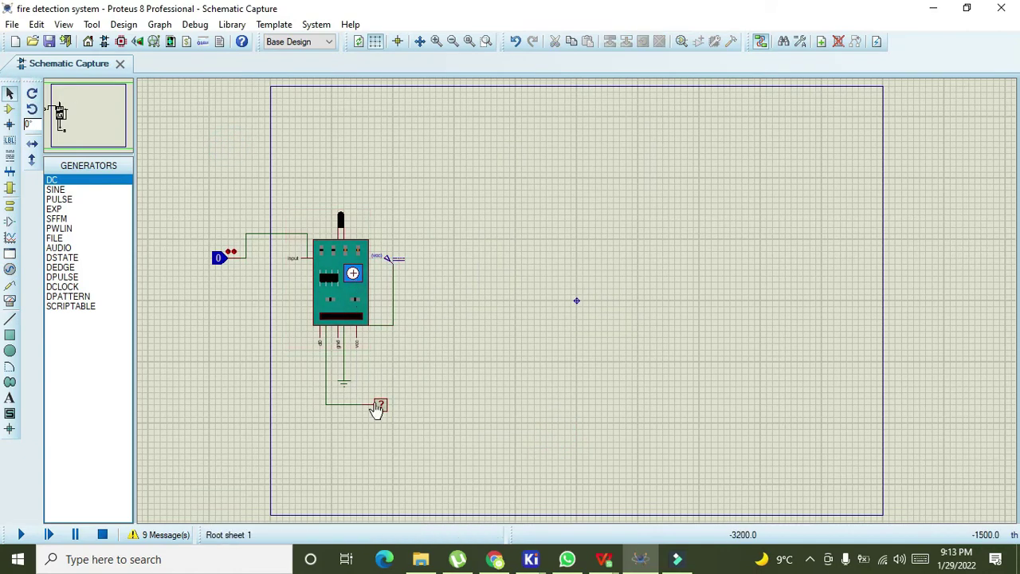
{"action": "left_click_drag", "start_coordinate": [363, 386], "coordinate": [405, 462]}
{"action": "left_click", "coordinate": [451, 453]}
{"action": "left_click_drag", "start_coordinate": [369, 233], "coordinate": [454, 312]}
{"action": "left_click_drag", "start_coordinate": [404, 285], "coordinate": [433, 278]}
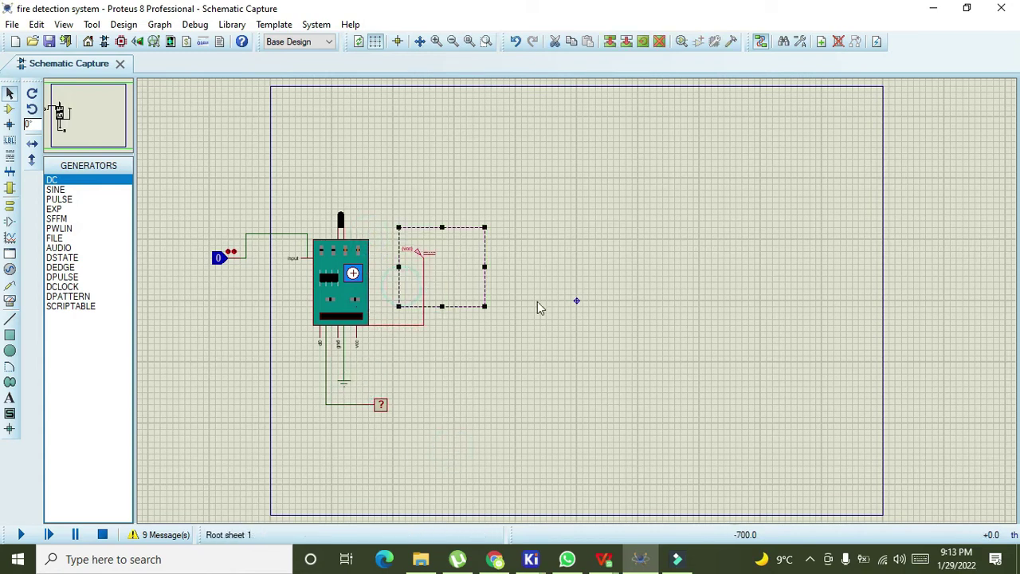
{"action": "left_click", "coordinate": [538, 302]}
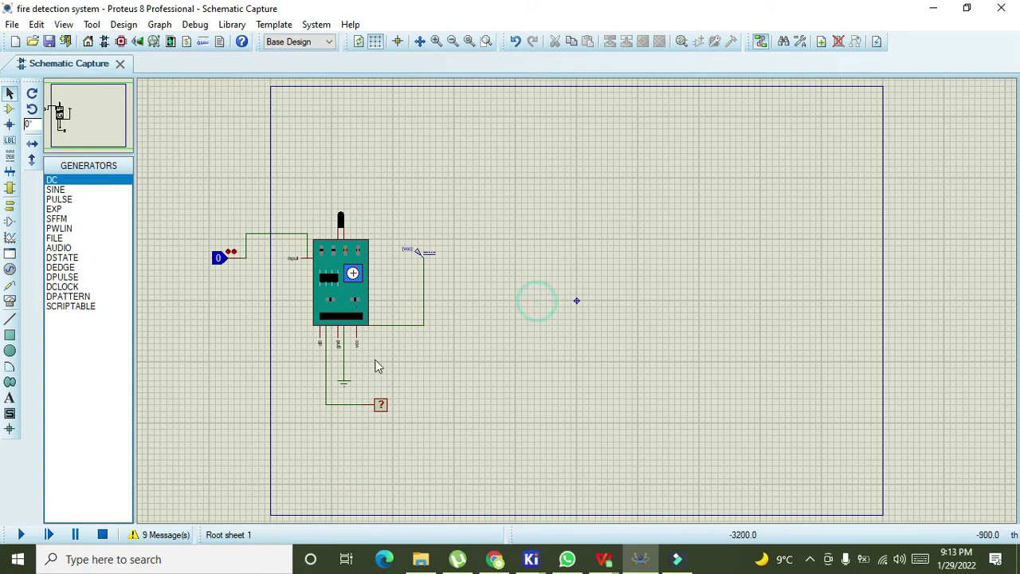
Step: After a failed simulation run, enable Attach hierarchy module in the flame sensor's properties
{"action": "left_click", "coordinate": [21, 534]}
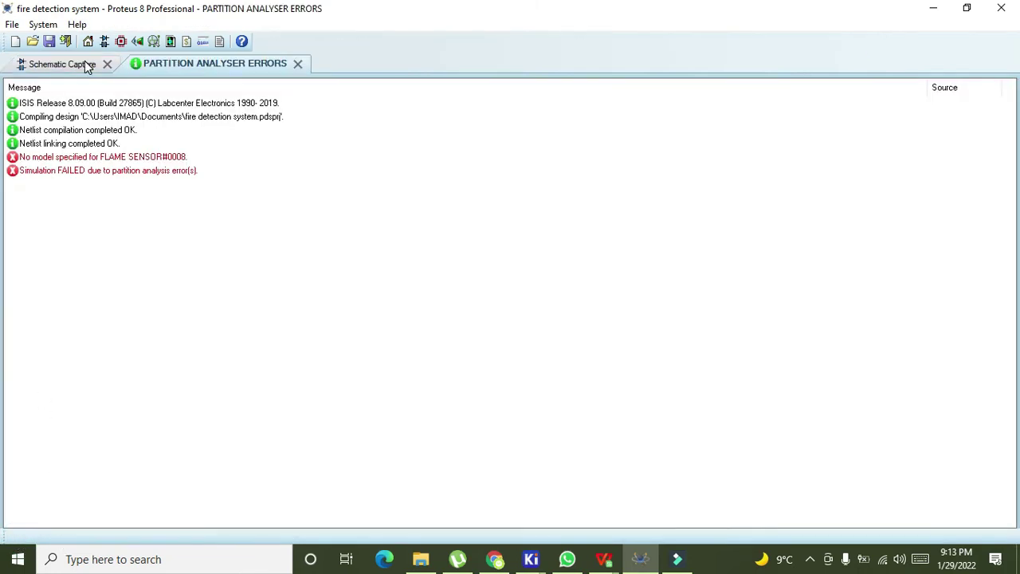
{"action": "left_click", "coordinate": [64, 64]}
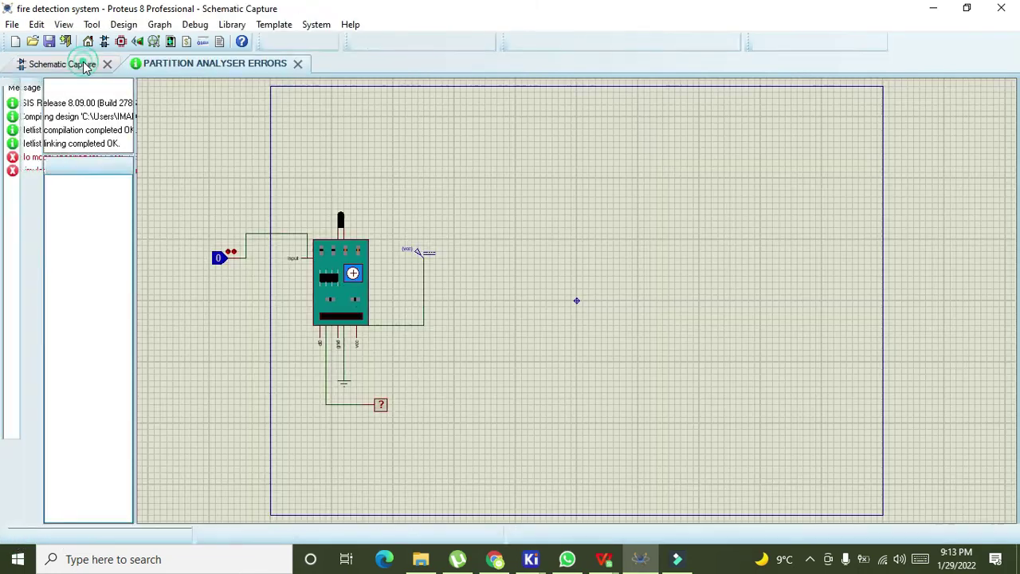
{"action": "right_click", "coordinate": [345, 255]}
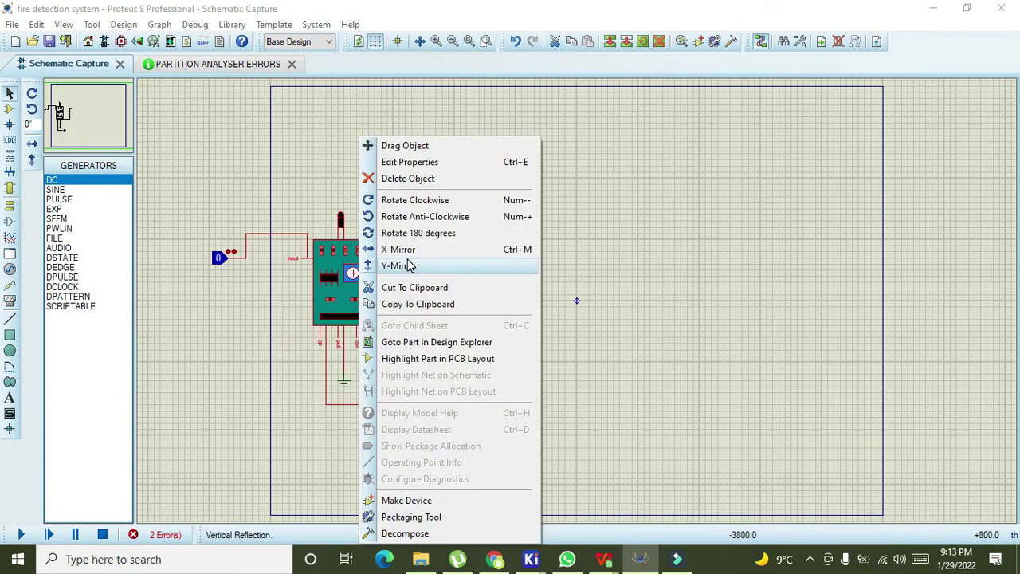
{"action": "left_click", "coordinate": [402, 162]}
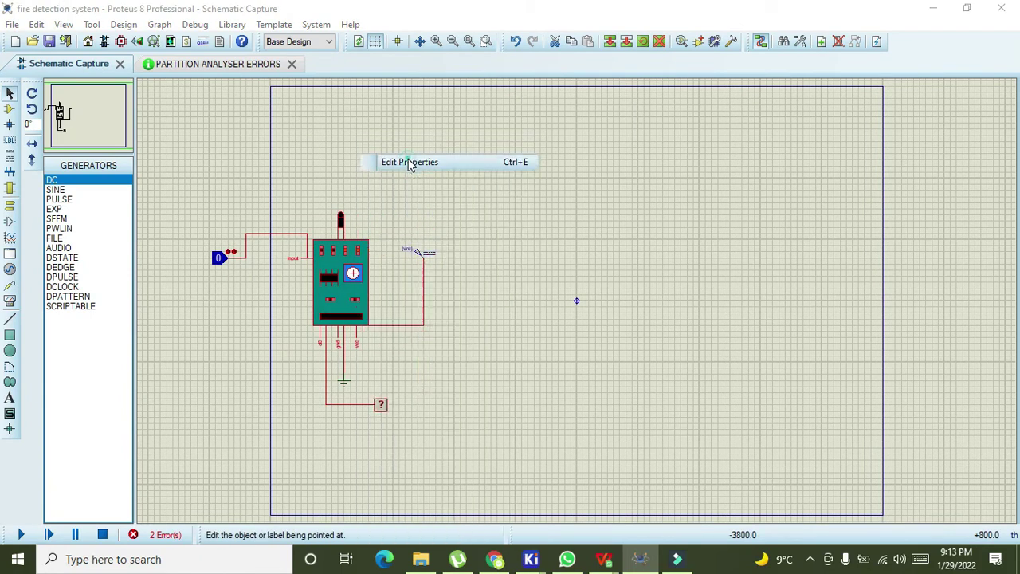
{"action": "left_click", "coordinate": [482, 365]}
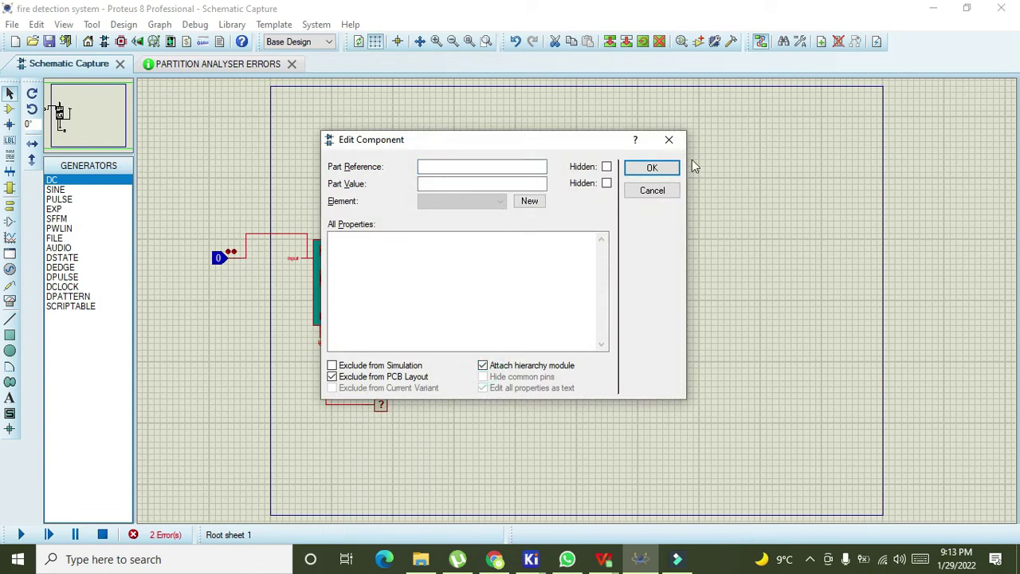
{"action": "left_click", "coordinate": [652, 168]}
{"action": "left_click", "coordinate": [582, 188]}
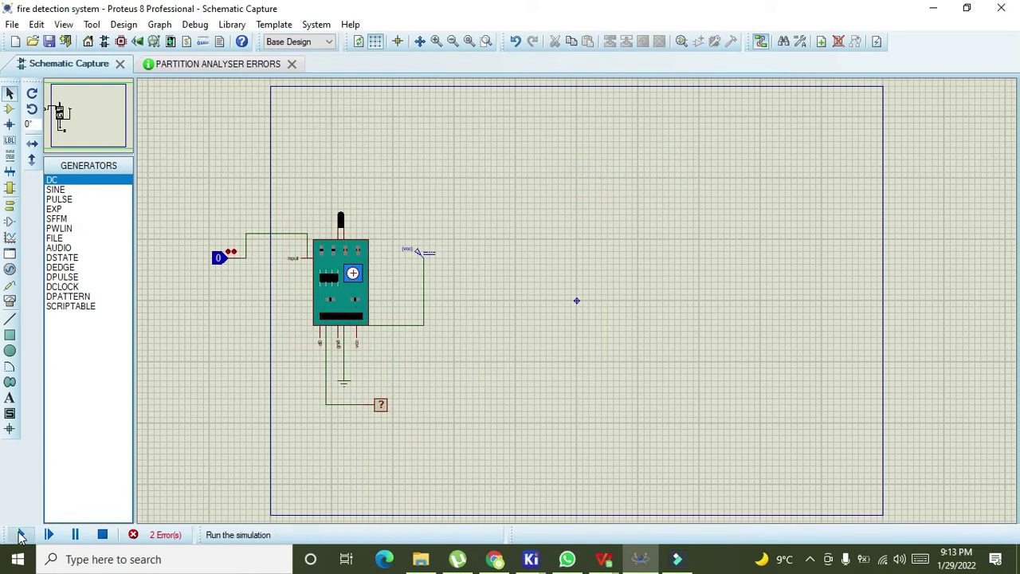
Step: Run the simulation, toggle the logic state 1 then 0 twice, then stop it
{"action": "left_click", "coordinate": [21, 534]}
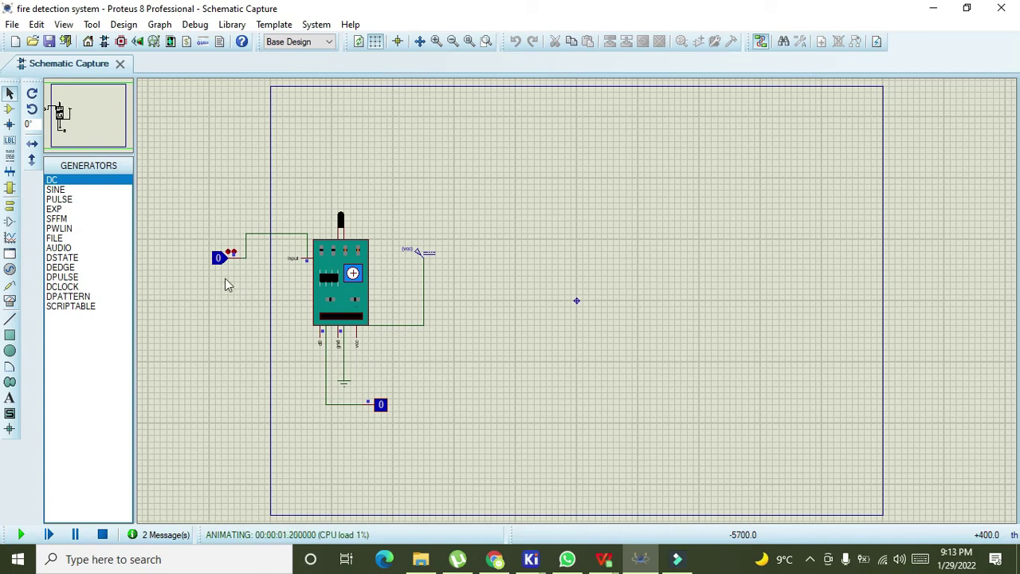
{"action": "left_click", "coordinate": [226, 251]}
{"action": "left_click", "coordinate": [227, 250]}
{"action": "left_click", "coordinate": [230, 253]}
{"action": "left_click", "coordinate": [232, 254]}
{"action": "left_click", "coordinate": [382, 331]}
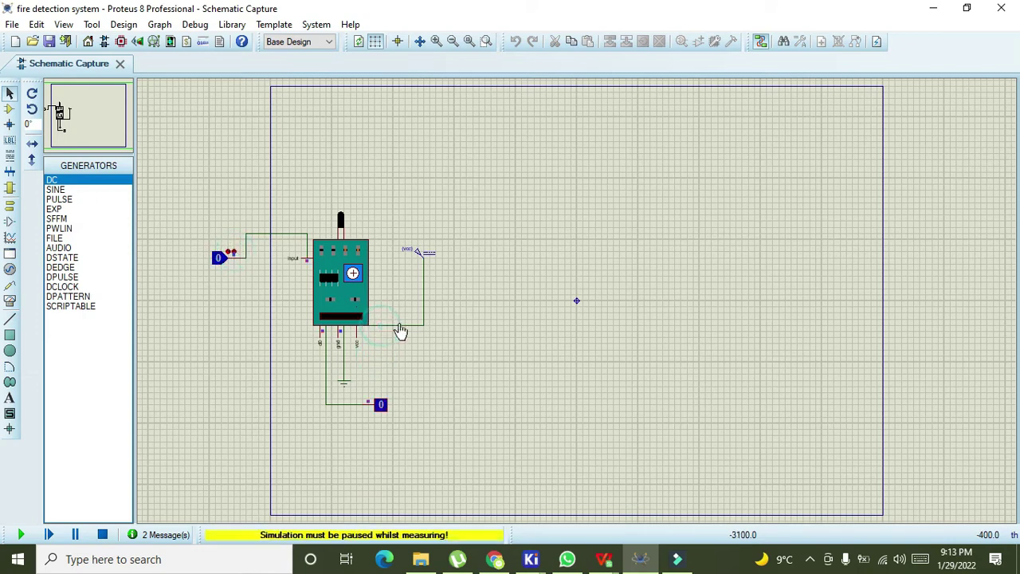
{"action": "left_click", "coordinate": [103, 536]}
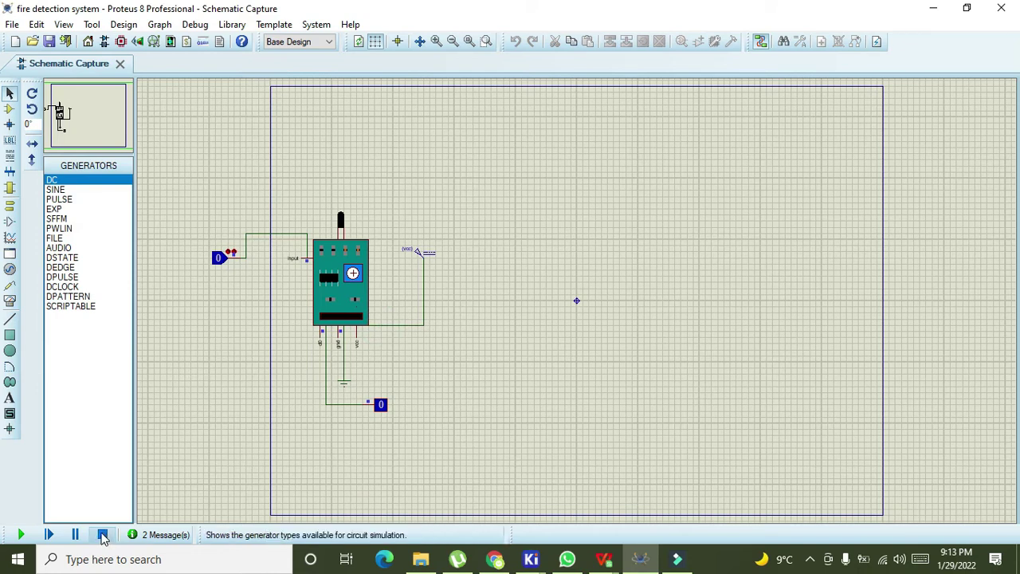
Step: Stop the simulation and slide the logic probe further right along its wire
{"action": "left_click", "coordinate": [103, 535]}
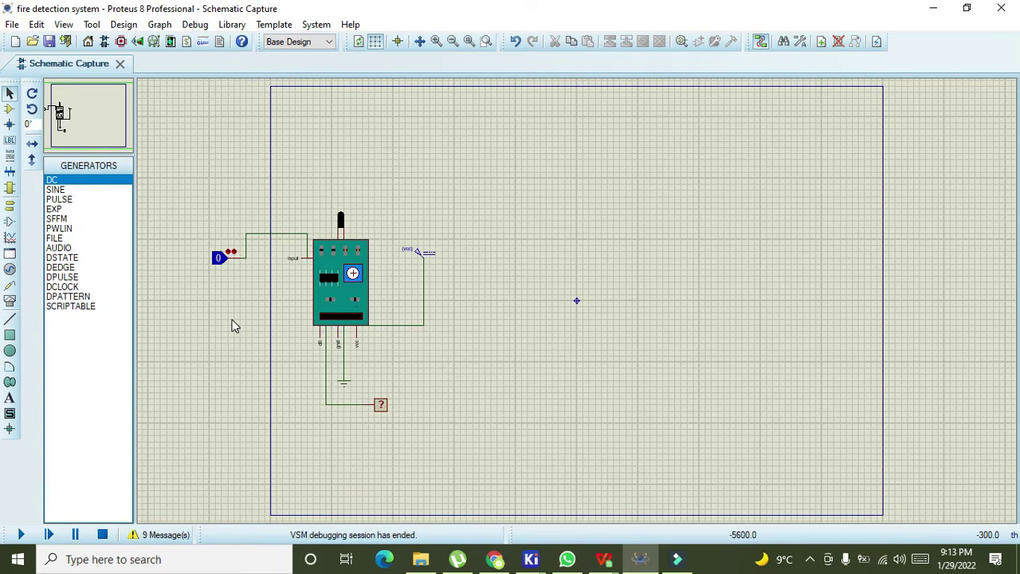
{"action": "left_click", "coordinate": [400, 324]}
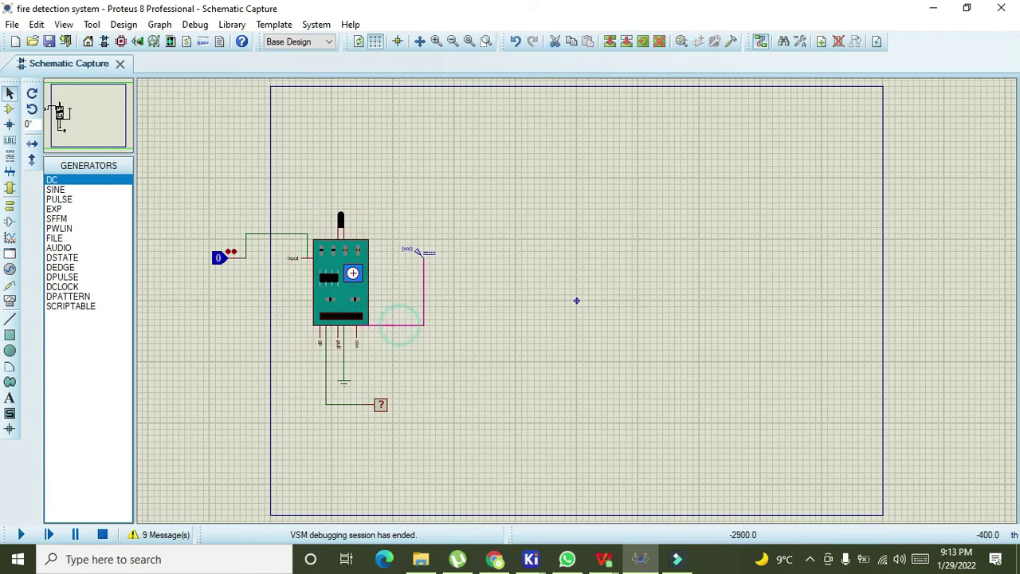
{"action": "left_click", "coordinate": [510, 366]}
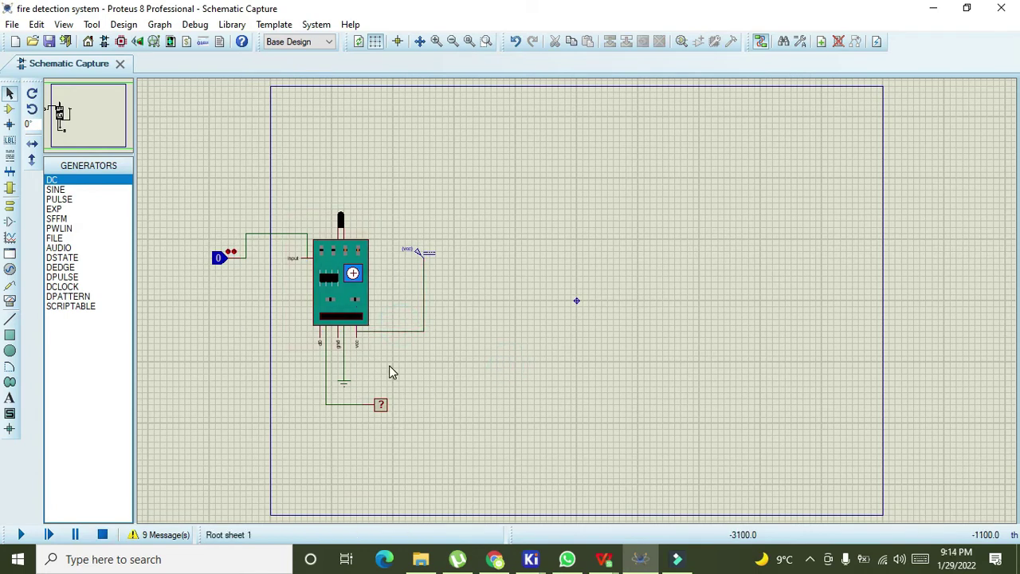
{"action": "left_click_drag", "start_coordinate": [380, 402], "coordinate": [418, 405]}
{"action": "left_click", "coordinate": [473, 406]}
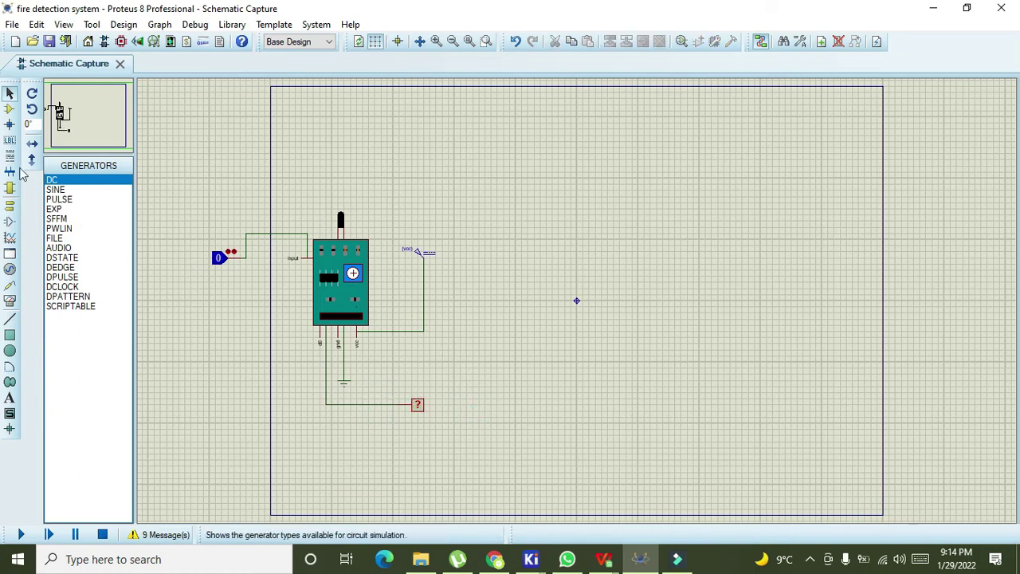
{"action": "left_click", "coordinate": [9, 109]}
Step: Search 'led', add LED-GREEN, and place LED D1 right of the logic probe
{"action": "left_click", "coordinate": [51, 165]}
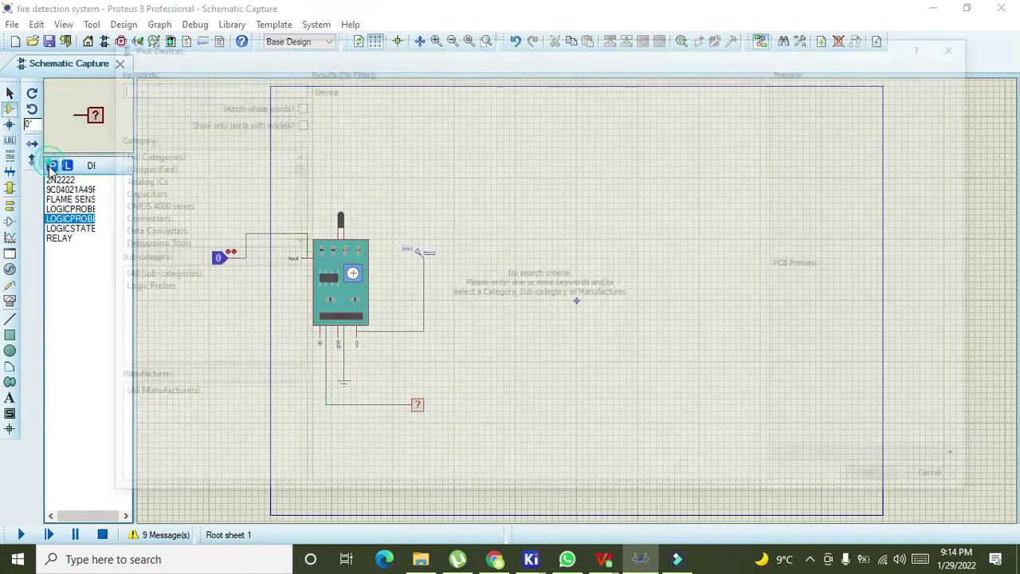
{"action": "type", "text": "led green"}
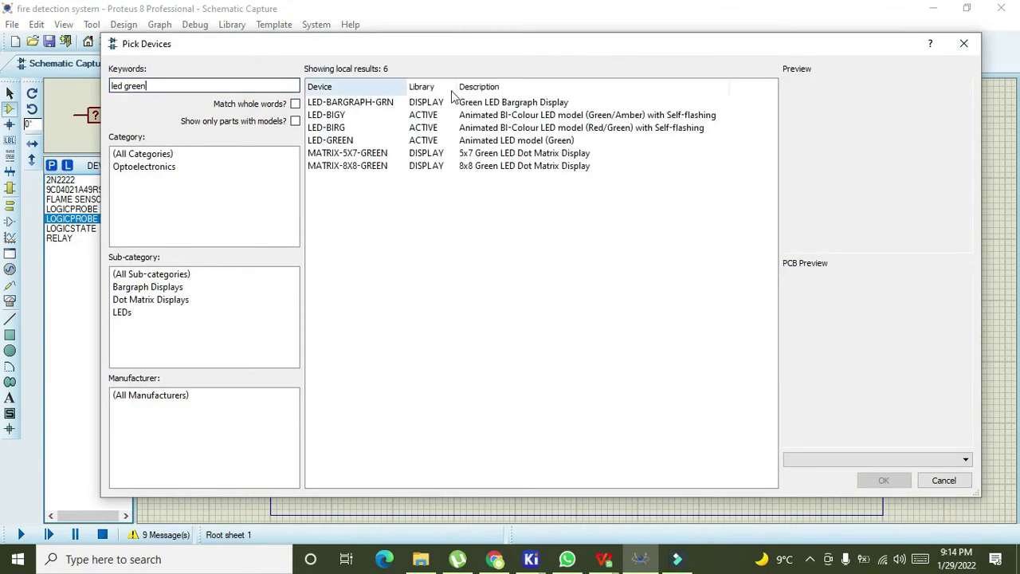
{"action": "left_click", "coordinate": [389, 141]}
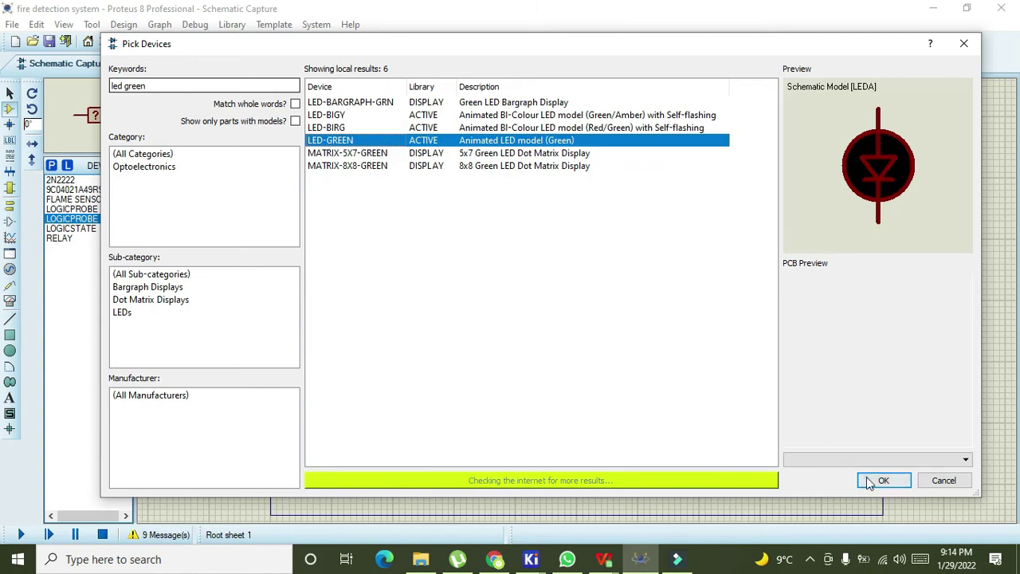
{"action": "left_click", "coordinate": [883, 480]}
{"action": "left_click", "coordinate": [565, 362]}
{"action": "left_click", "coordinate": [534, 374]}
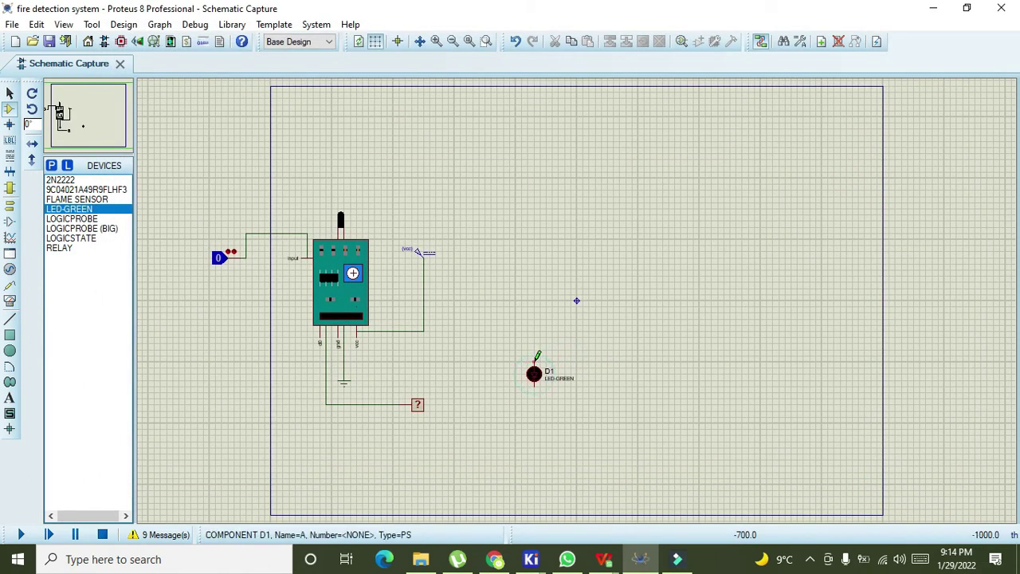
Step: Wire LED D1's top pin to the probe wire and place a ground terminal below it
{"action": "left_click", "coordinate": [534, 364]}
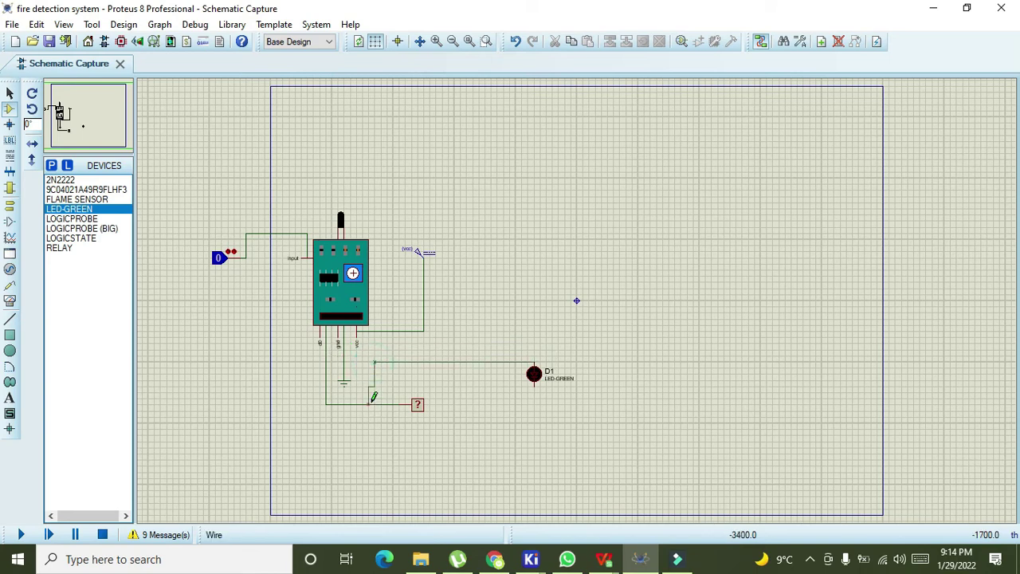
{"action": "left_click", "coordinate": [374, 404]}
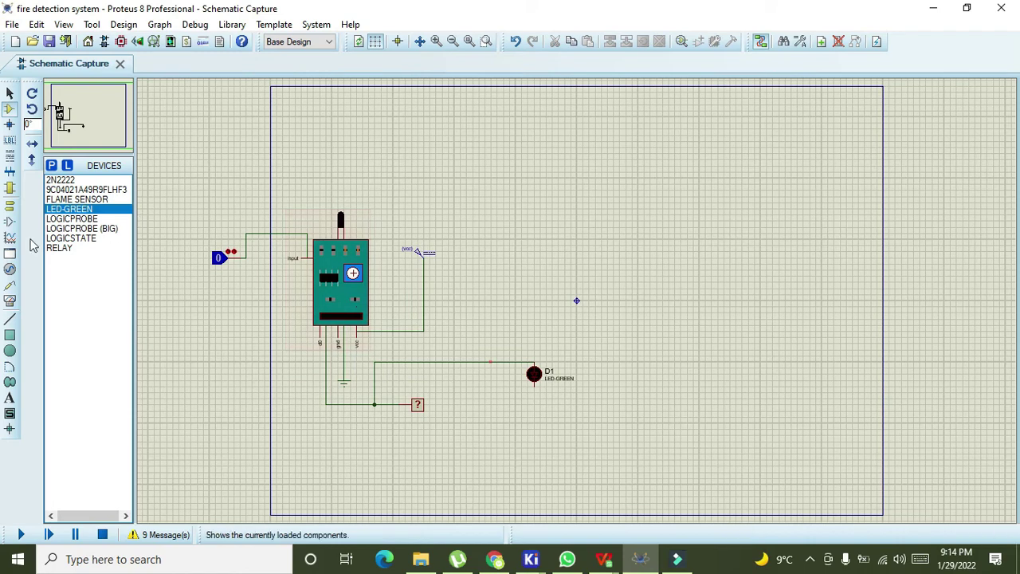
{"action": "left_click", "coordinate": [9, 204]}
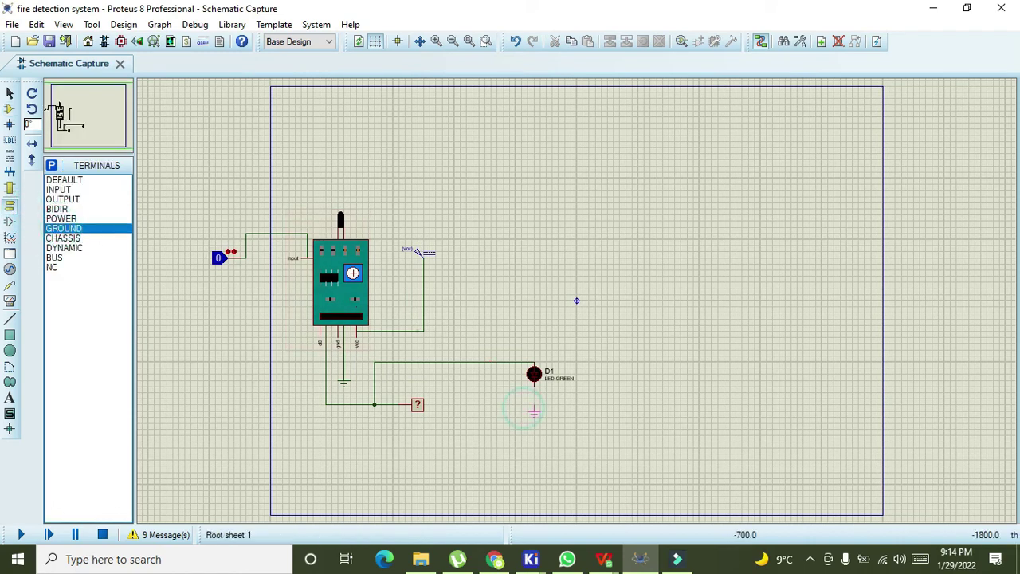
{"action": "left_click", "coordinate": [534, 408]}
Step: Run the simulation and toggle the flame input 1/0 five times, ending at 0 with LED D1 dark
{"action": "left_click", "coordinate": [19, 534]}
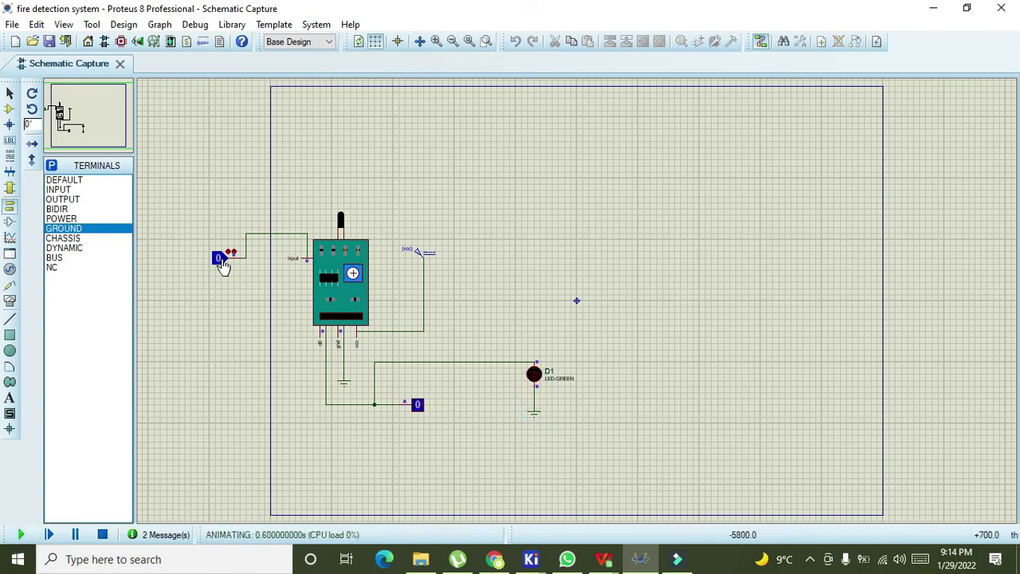
{"action": "left_click", "coordinate": [225, 252]}
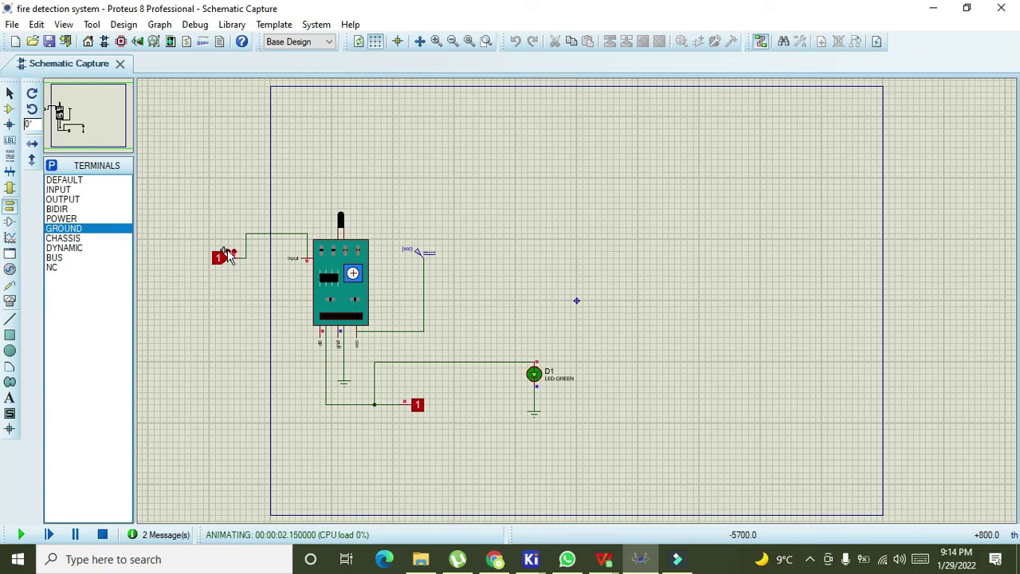
{"action": "left_click", "coordinate": [227, 253]}
{"action": "left_click", "coordinate": [229, 255]}
{"action": "left_click", "coordinate": [229, 252]}
{"action": "left_click", "coordinate": [231, 249]}
{"action": "left_click", "coordinate": [229, 254]}
{"action": "left_click", "coordinate": [229, 253]}
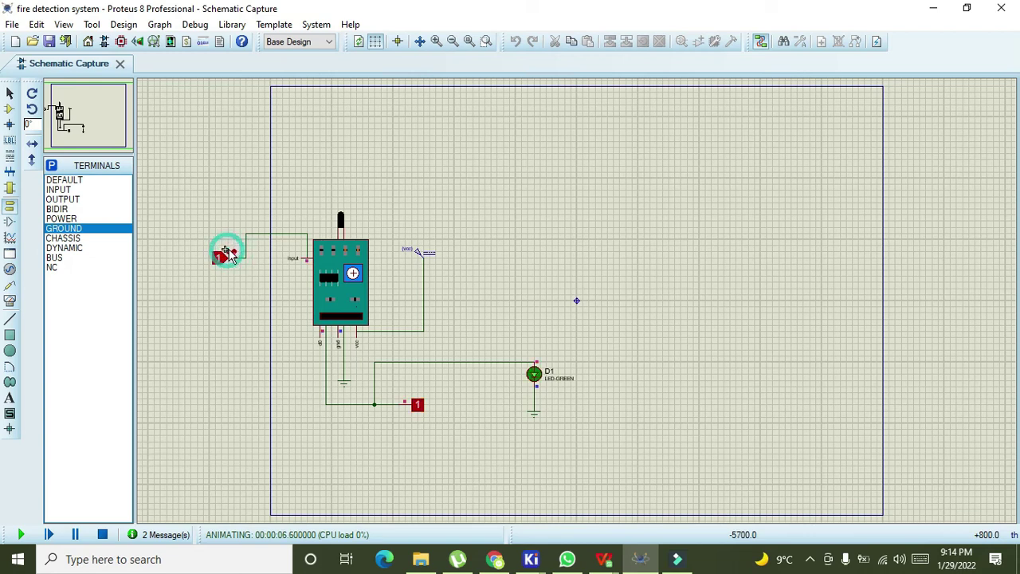
{"action": "left_click", "coordinate": [231, 254]}
{"action": "left_click", "coordinate": [229, 254]}
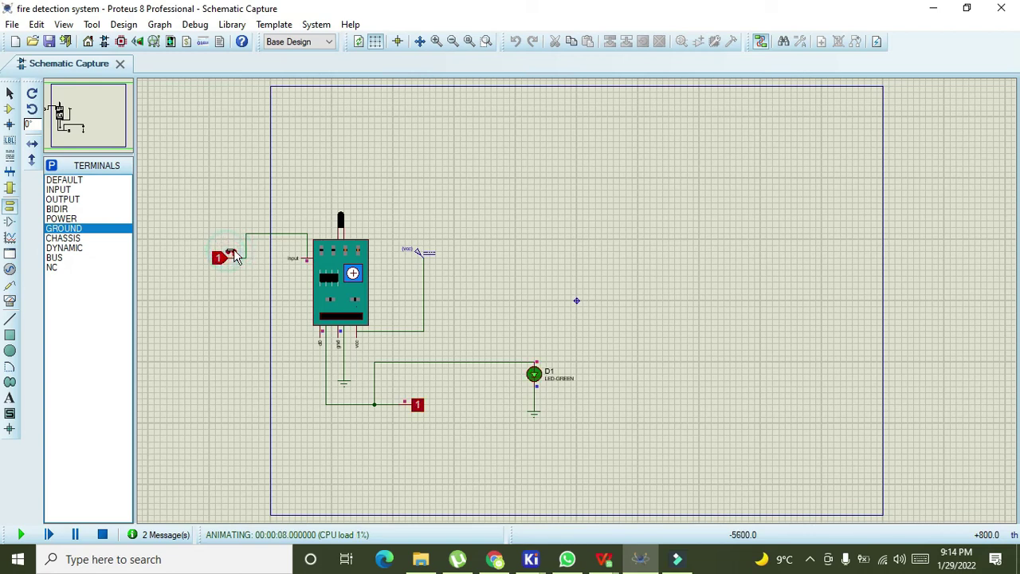
{"action": "left_click", "coordinate": [229, 254]}
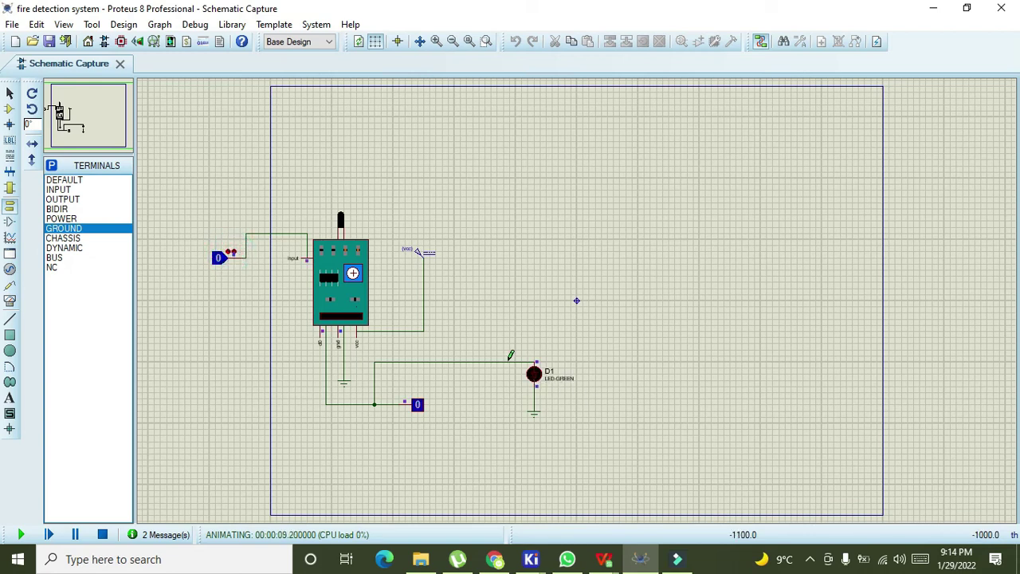